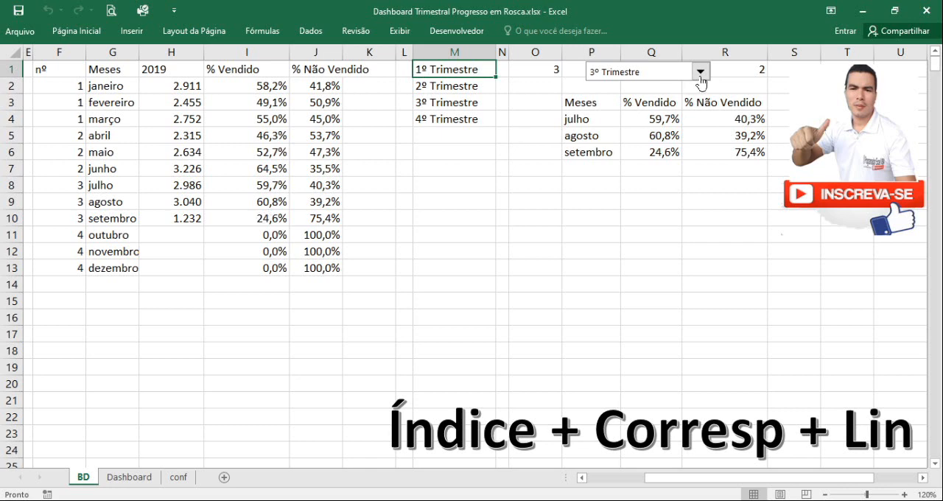
# Switch the quarter drop-down through 1º, 2º, 3º and 4º Trimestre to check how the months table responds
pyautogui.click(701, 72)
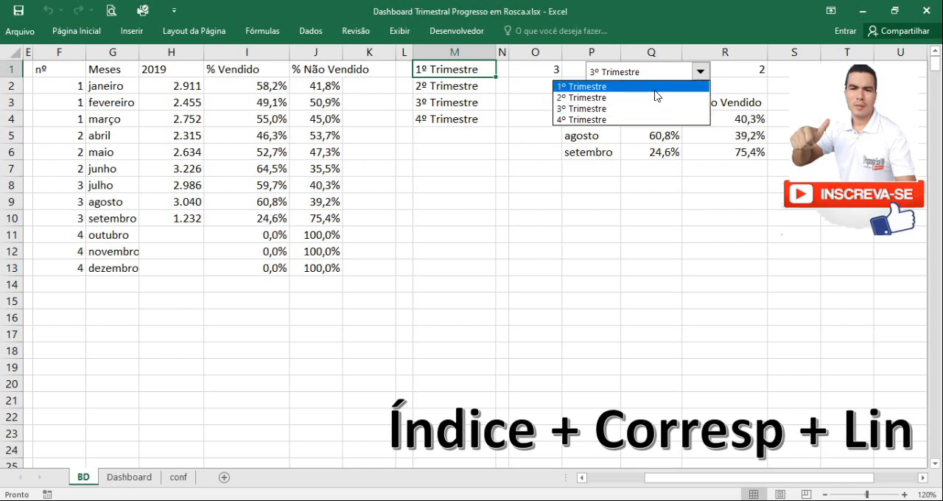
pyautogui.click(610, 86)
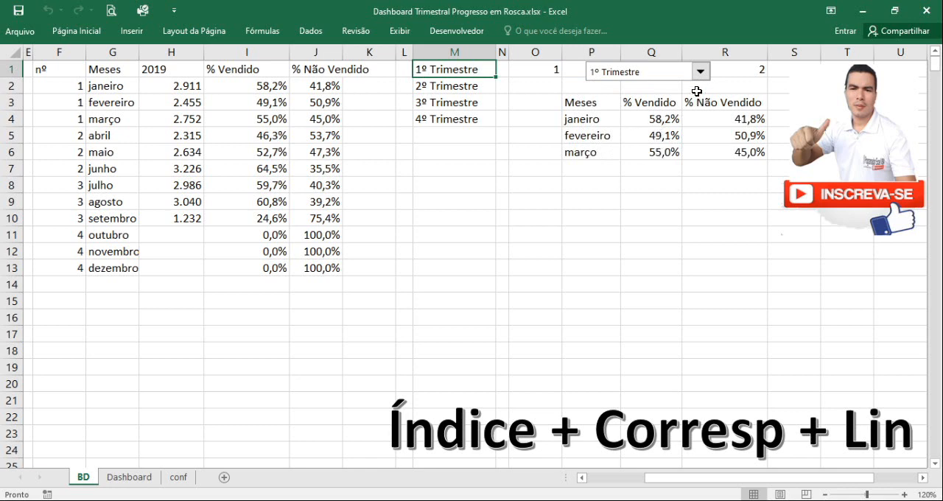
pyautogui.click(700, 77)
pyautogui.click(689, 97)
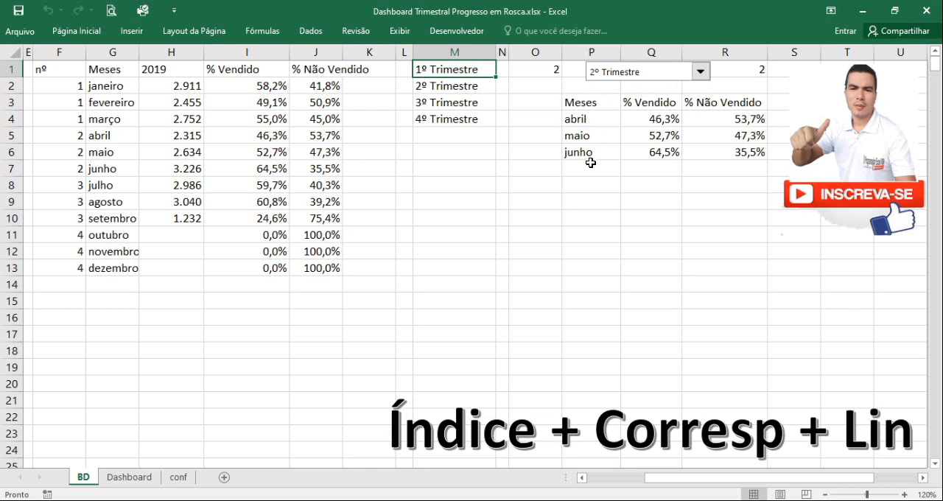
pyautogui.click(700, 72)
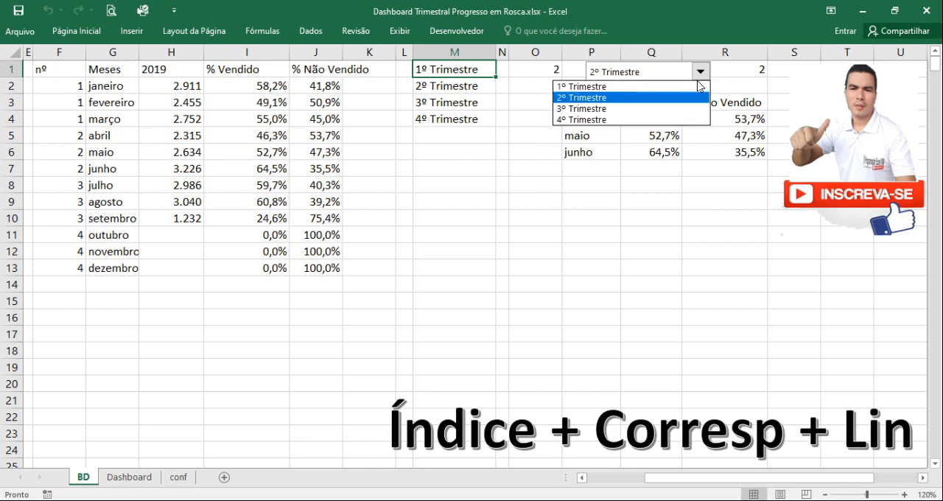
pyautogui.click(689, 111)
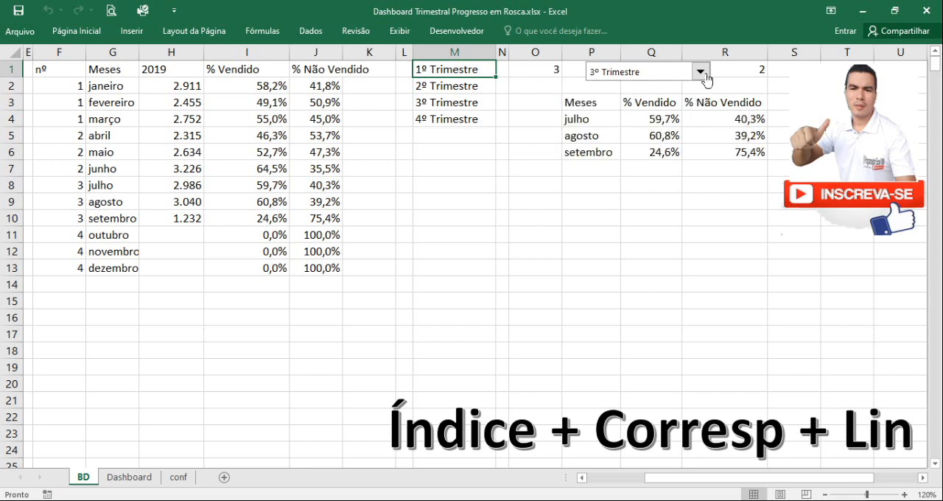
pyautogui.click(700, 72)
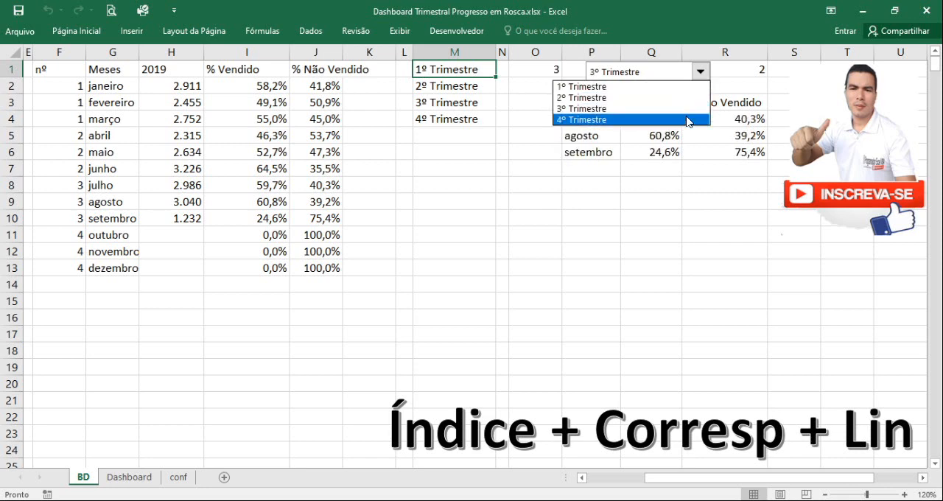
pyautogui.click(685, 115)
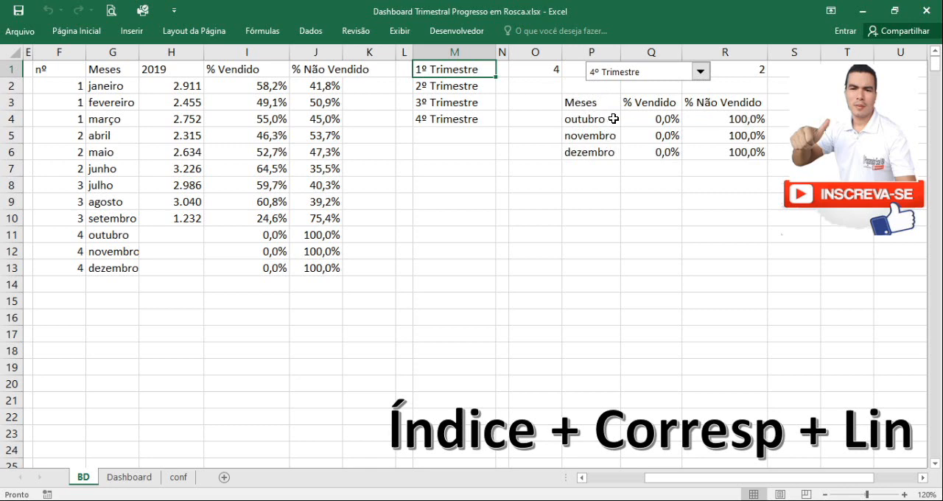
# Examine how the Meses column is grouped into quarters by the nº column
pyautogui.click(109, 90)
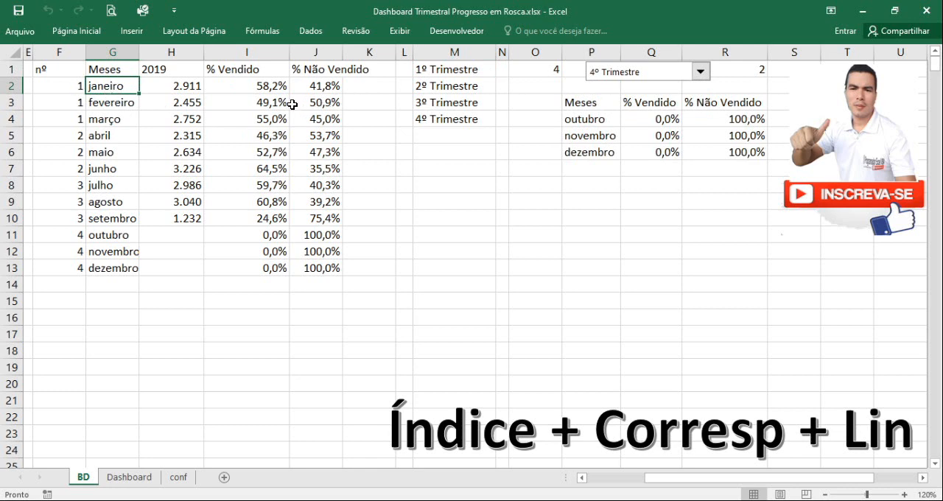
pyautogui.moveTo(65, 86); pyautogui.dragTo(64, 117)
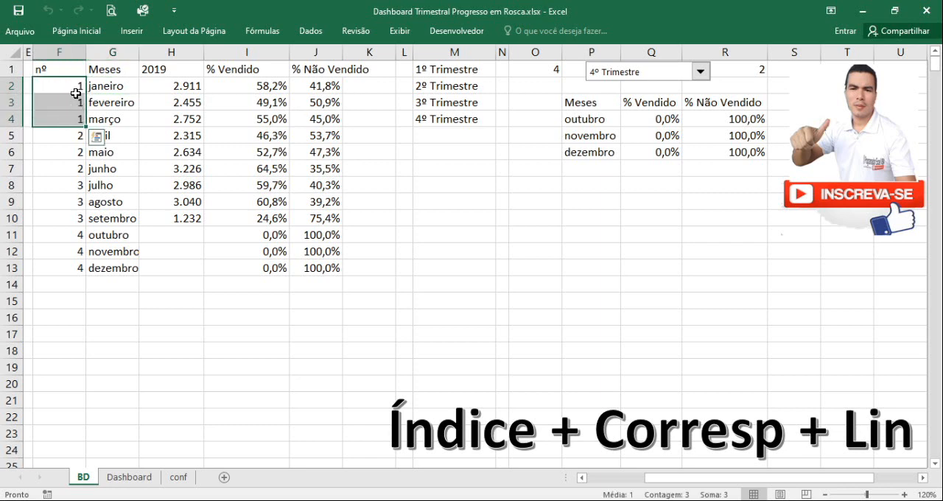
pyautogui.click(124, 138)
pyautogui.moveTo(106, 168); pyautogui.dragTo(107, 134)
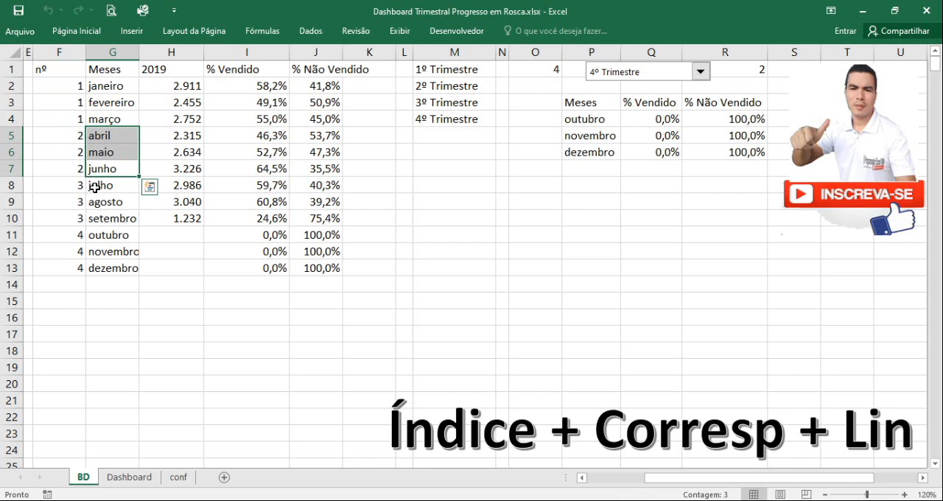
pyautogui.moveTo(97, 185); pyautogui.dragTo(104, 265)
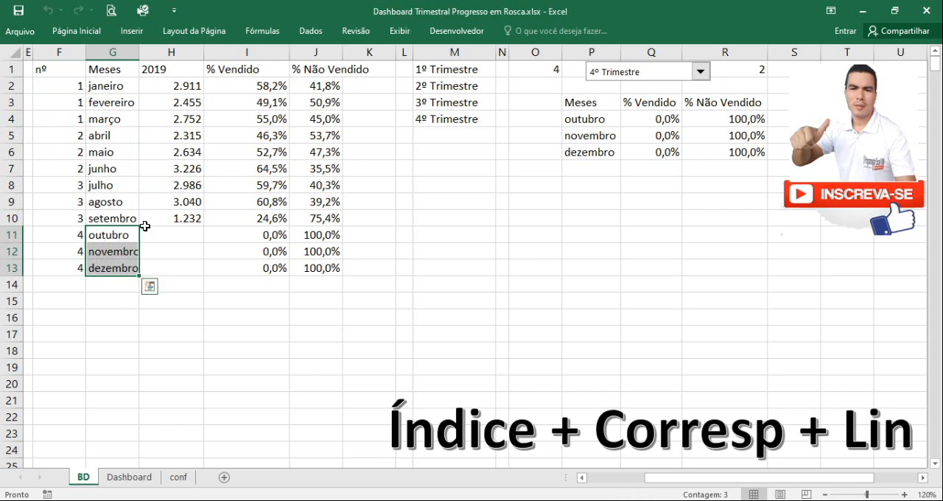
pyautogui.click(156, 249)
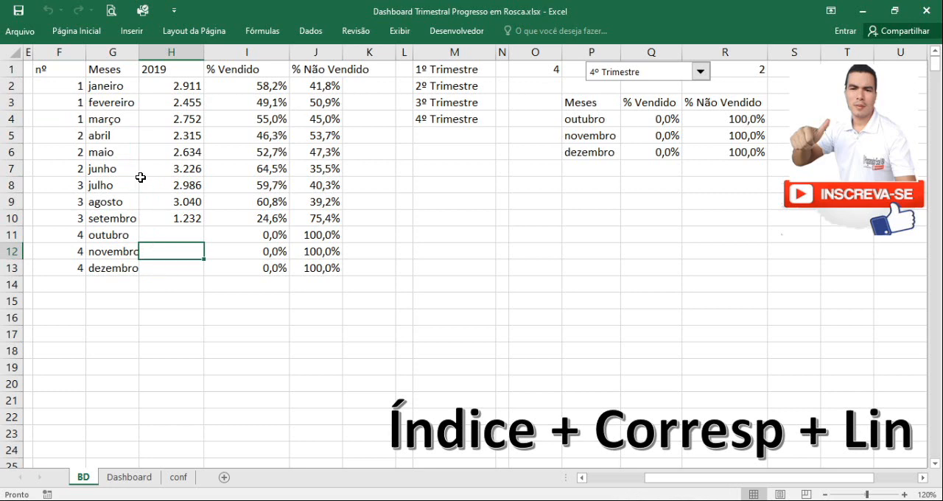
# Review the quarter numbers in F2:F4 beside janeiro, fevereiro and março
pyautogui.click(81, 88)
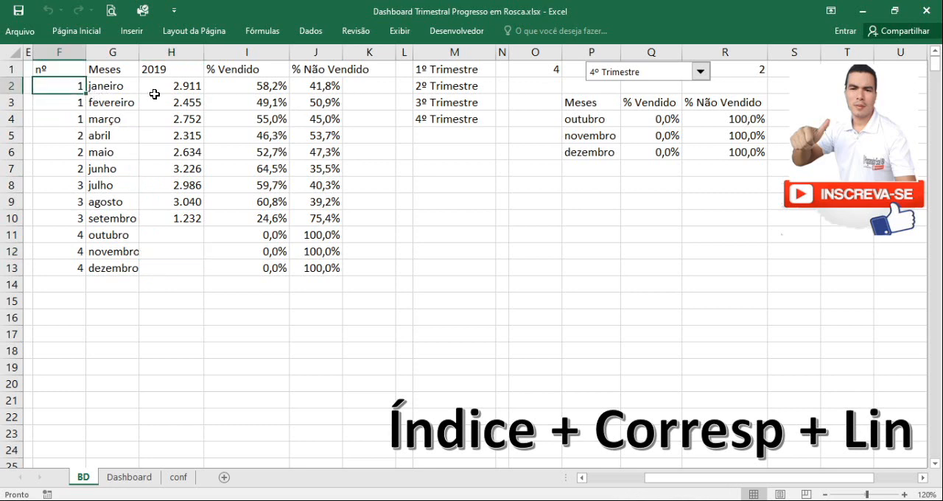
pyautogui.click(106, 87)
pyautogui.click(103, 103)
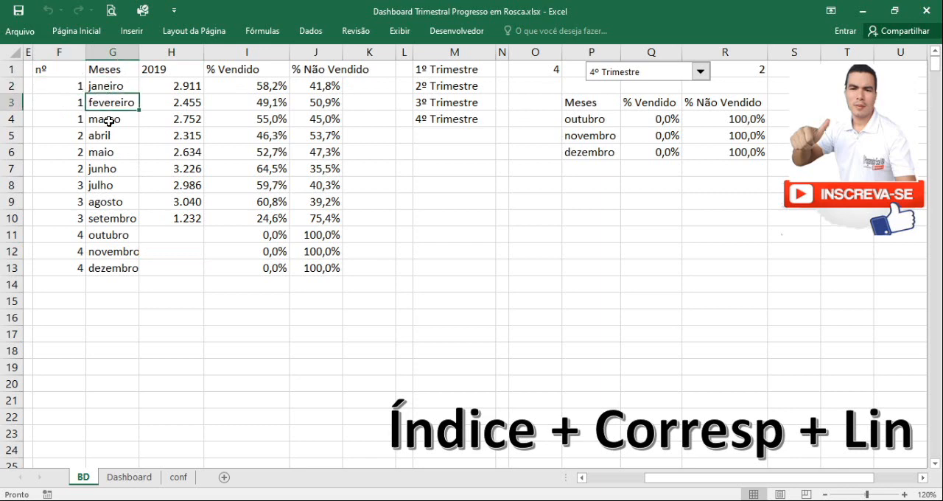
pyautogui.click(109, 121)
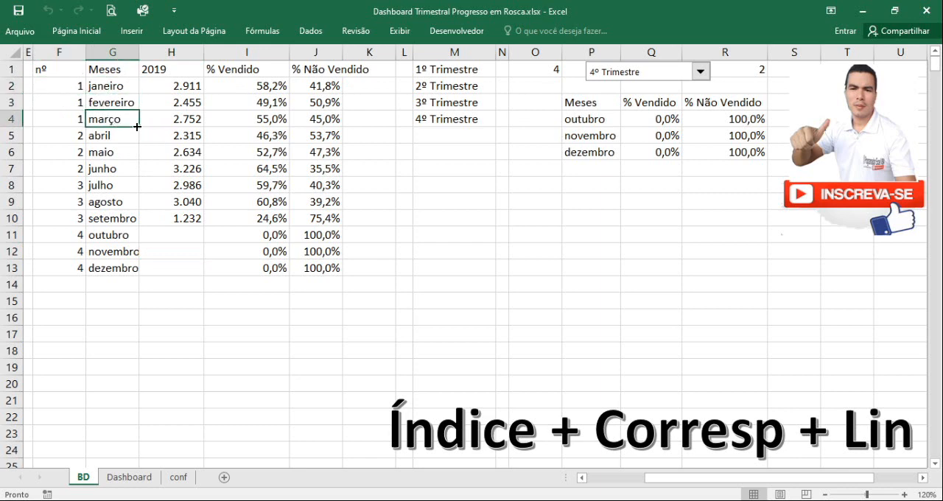
pyautogui.click(78, 89)
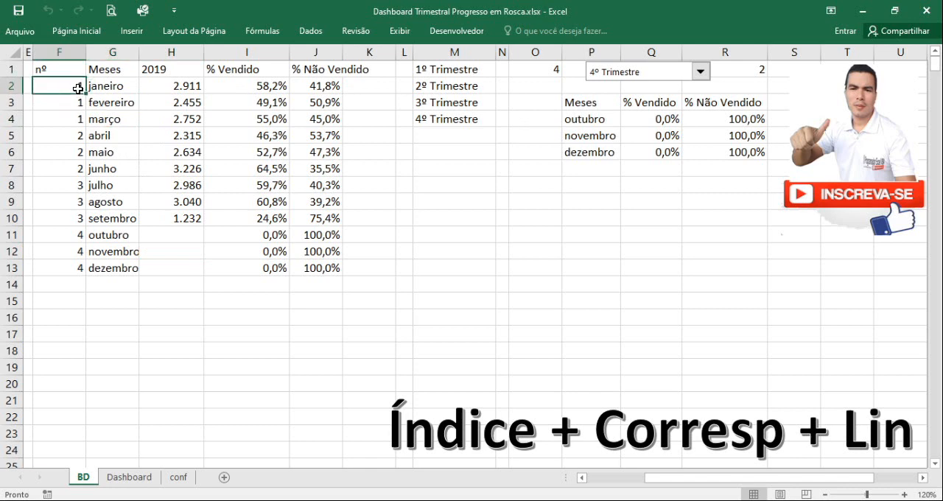
pyautogui.moveTo(80, 88); pyautogui.dragTo(78, 122)
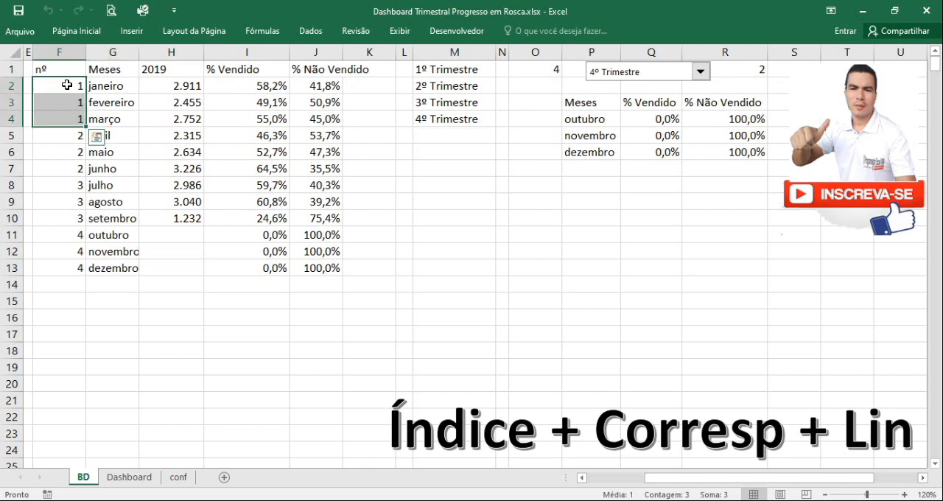
pyautogui.moveTo(67, 84); pyautogui.dragTo(69, 116)
# Set cell O1 to 1 and compare the quarterly table with the matching rows in F2:G4
pyautogui.click(547, 68)
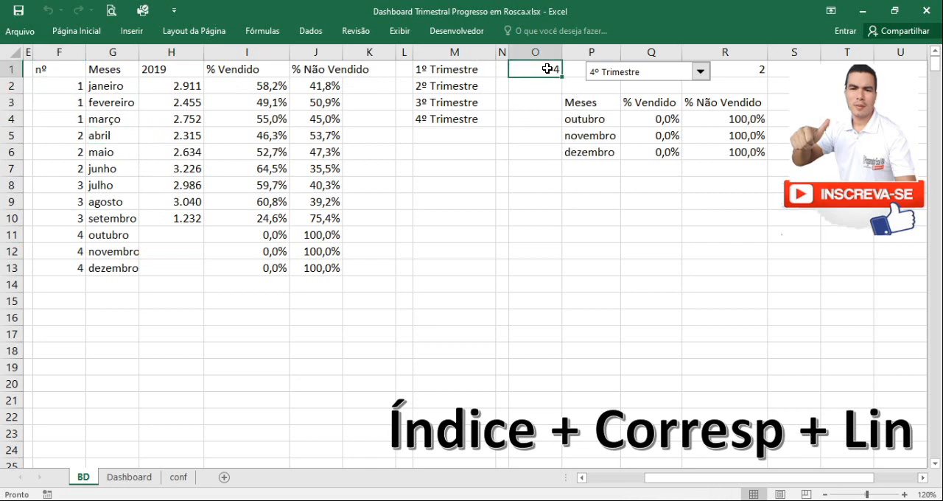
pyautogui.write('1')
pyautogui.click(556, 118)
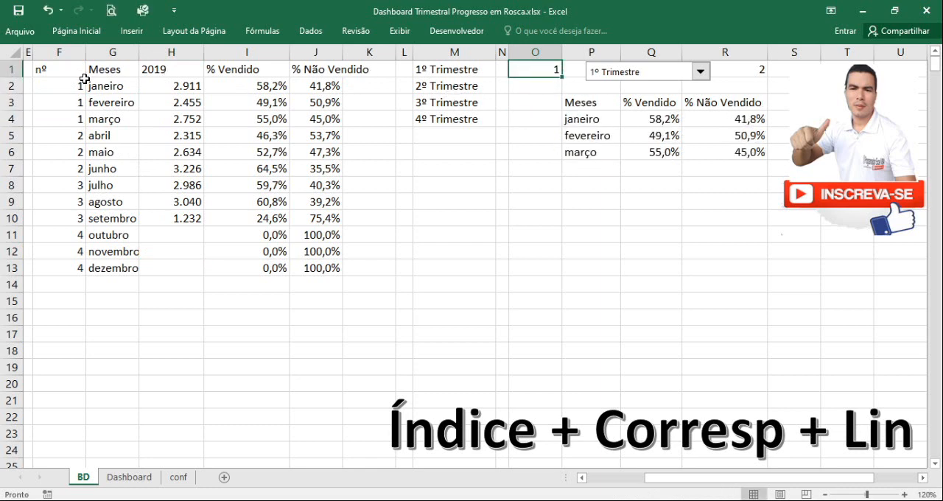
pyautogui.moveTo(73, 86); pyautogui.dragTo(103, 119)
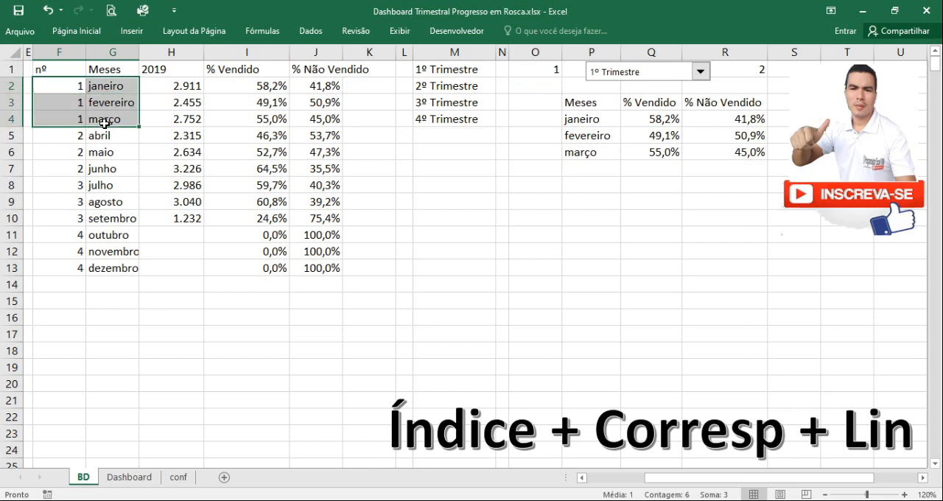
pyautogui.click(503, 263)
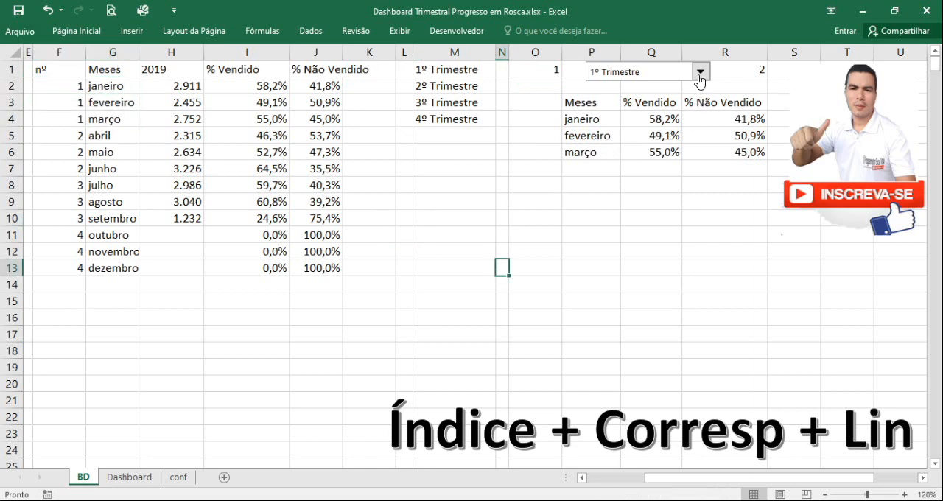
pyautogui.rightClick(699, 78)
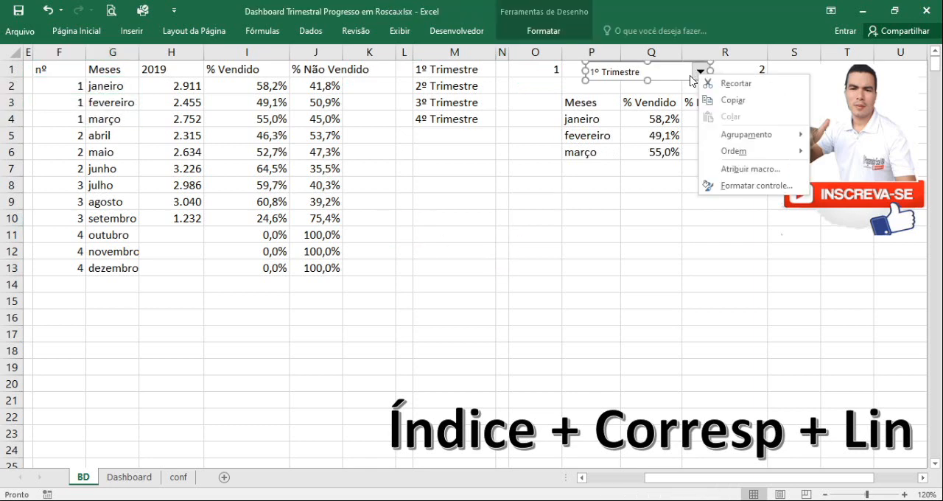
pyautogui.press('Escape')
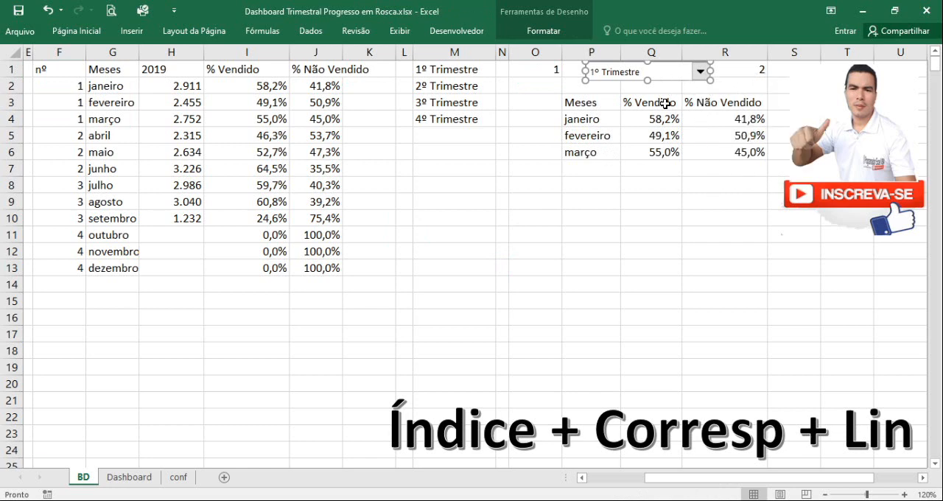
pyautogui.click(630, 263)
# Choose each quarter from 1º to 4º Trimestre in the drop-down to check its link to cell O1
pyautogui.click(700, 77)
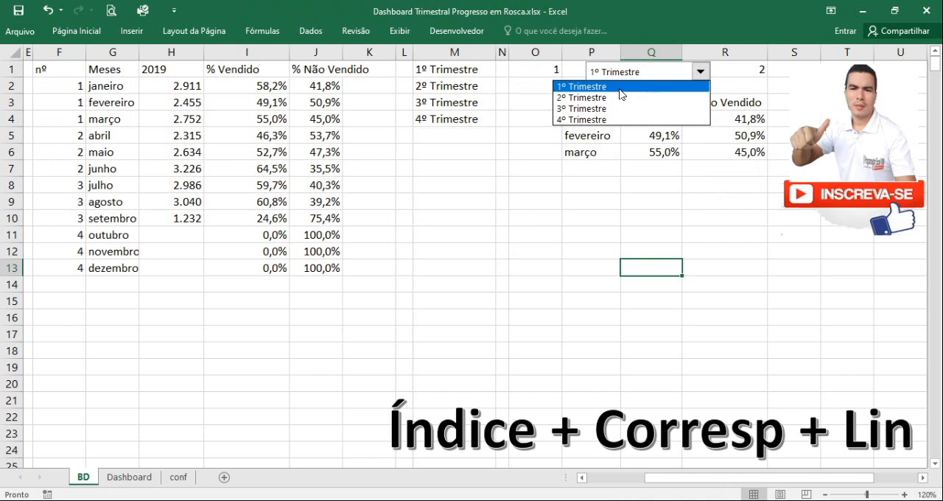
pyautogui.click(596, 88)
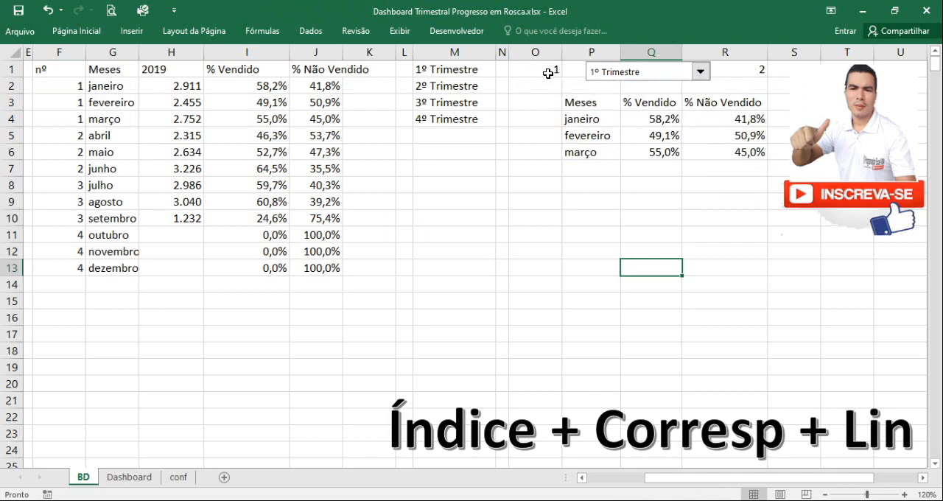
pyautogui.click(700, 71)
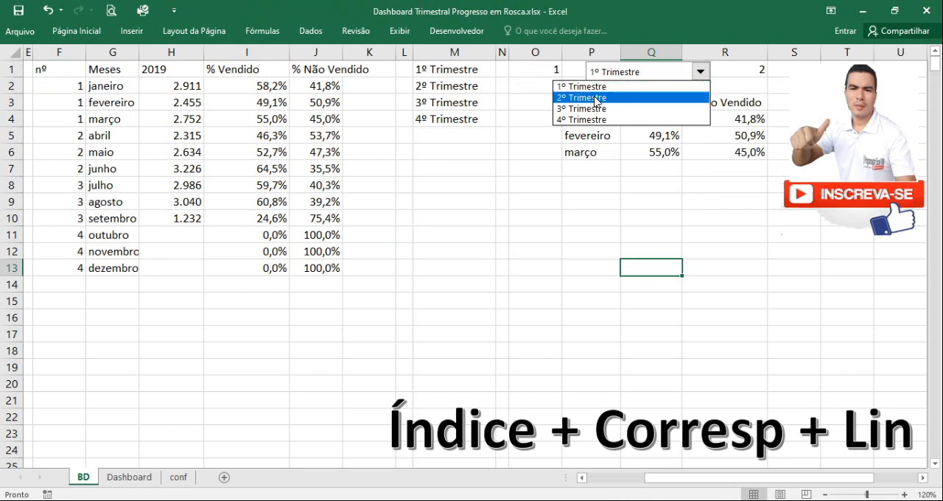
pyautogui.click(595, 98)
pyautogui.click(547, 69)
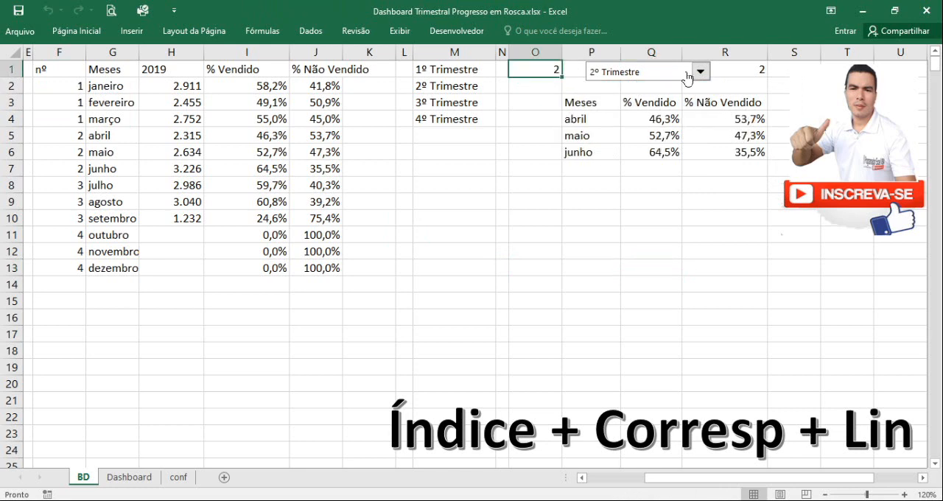
pyautogui.click(700, 71)
pyautogui.click(676, 109)
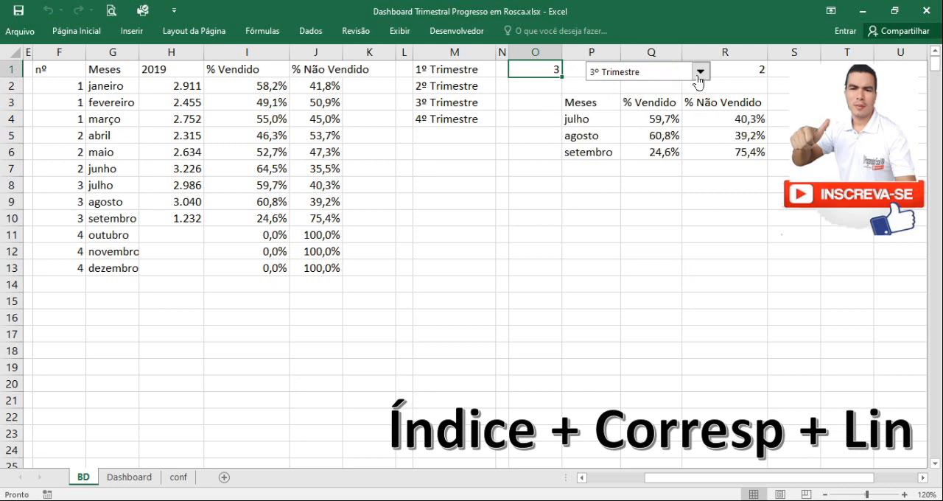
pyautogui.click(700, 71)
pyautogui.click(667, 120)
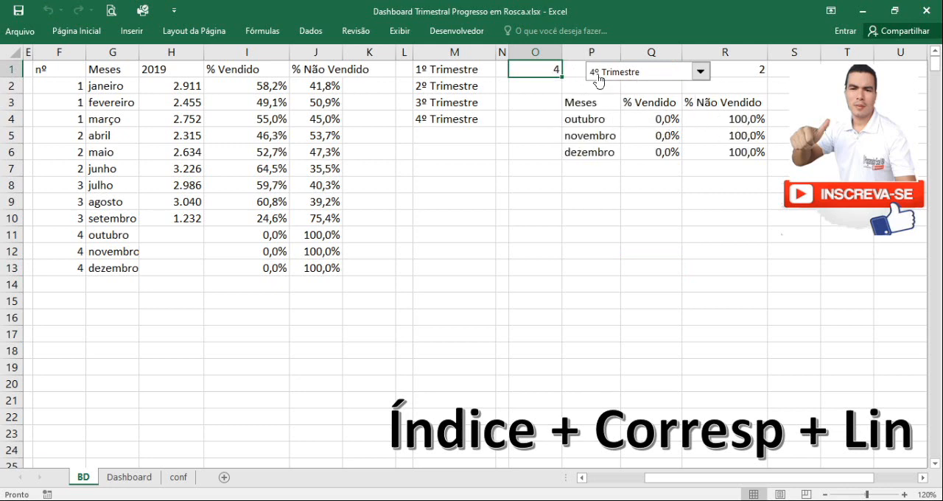
pyautogui.click(700, 72)
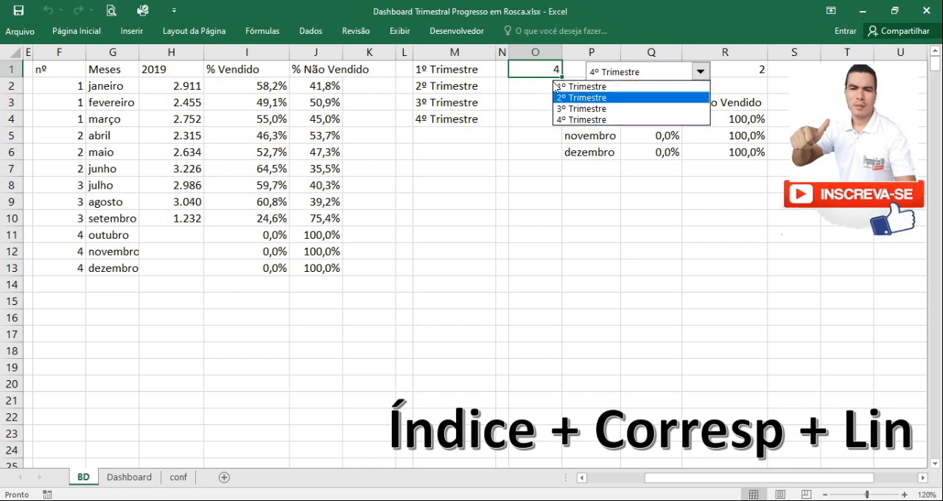
pyautogui.click(520, 99)
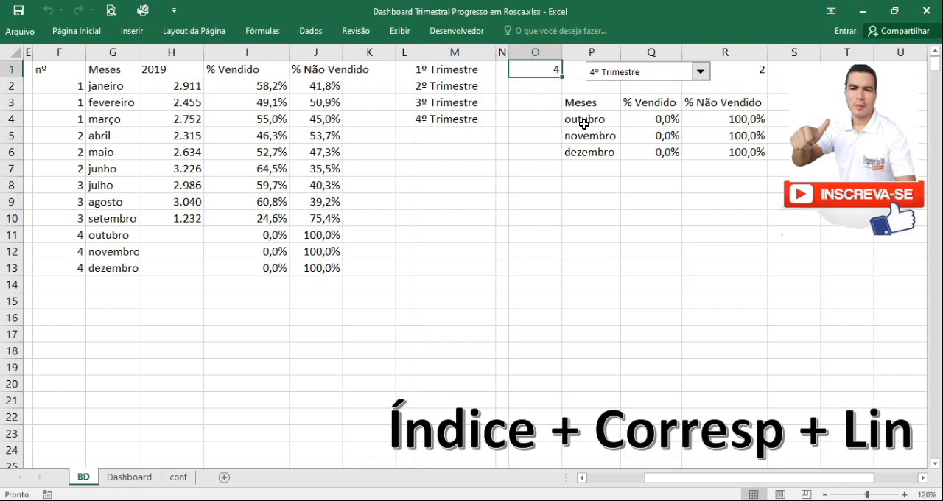
# Show the formula bar and move the "Índice + Corresp + Lin" text slightly up on the sheet
pyautogui.click(400, 31)
pyautogui.click(349, 58)
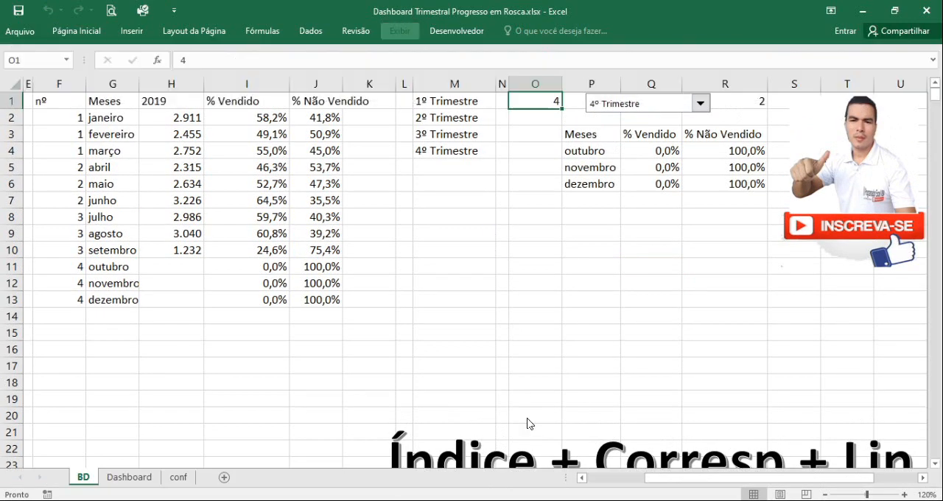
pyautogui.click(507, 419)
pyautogui.moveTo(507, 420); pyautogui.dragTo(503, 394)
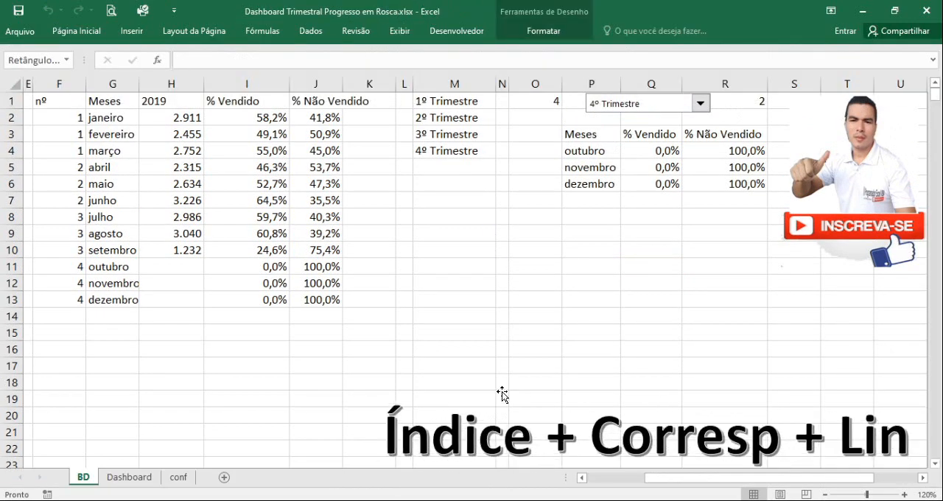
pyautogui.click(522, 283)
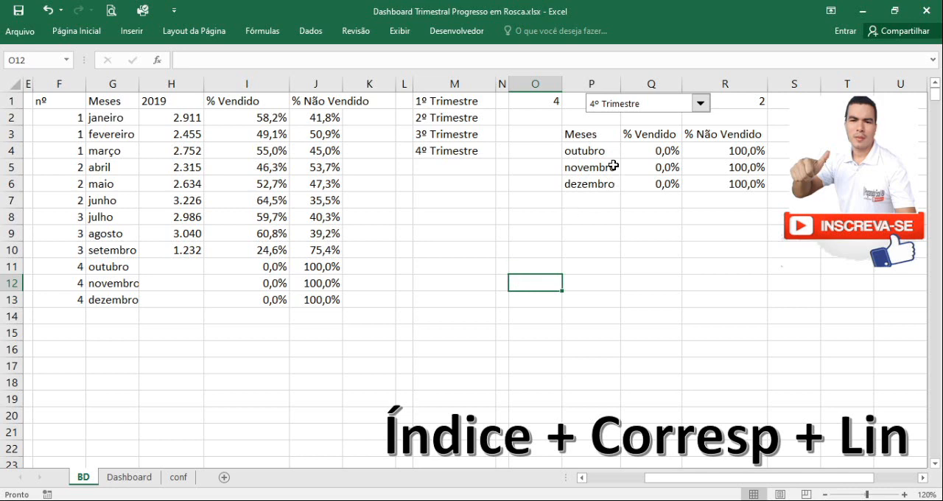
# Clear the month formulas in P4:P6 and the percentage formulas in Q4:R6, keeping the headers
pyautogui.moveTo(598, 153); pyautogui.dragTo(600, 182)
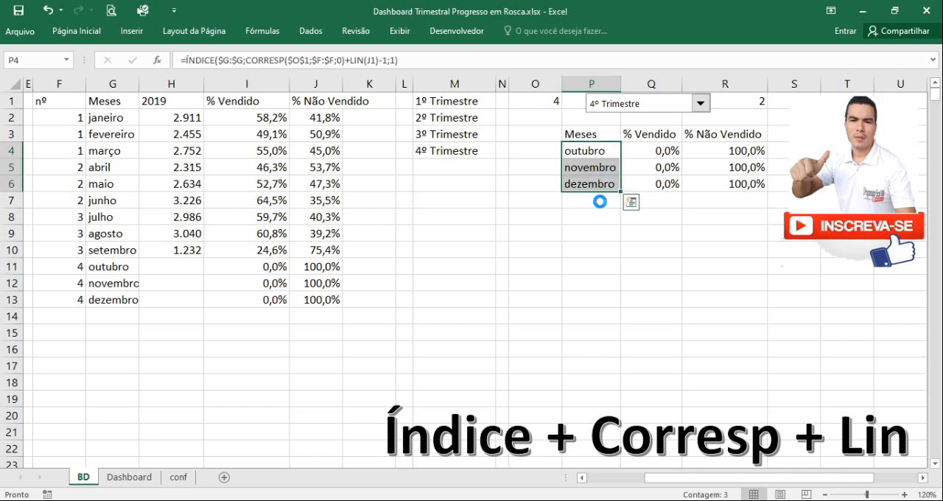
pyautogui.press('Delete')
pyautogui.moveTo(649, 148); pyautogui.dragTo(708, 184)
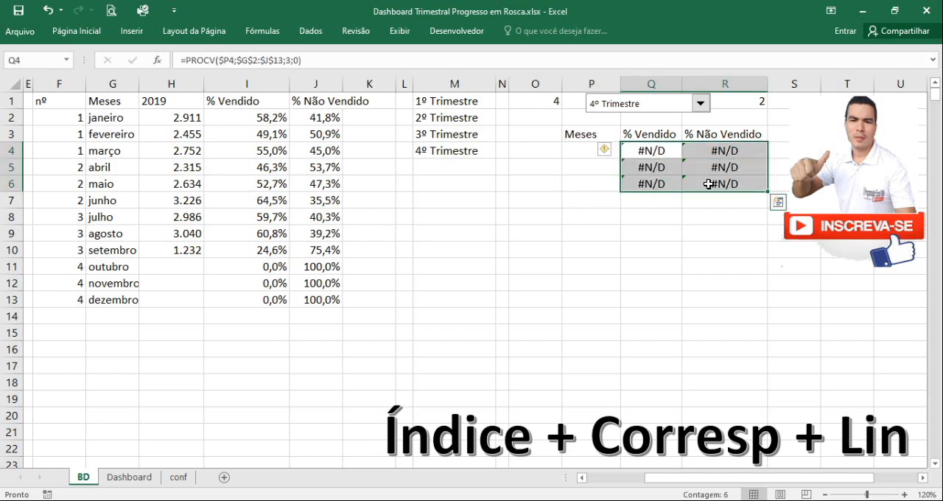
pyautogui.press('Delete')
pyautogui.click(660, 251)
# Review the empty result cell P4, the quarter number in O1 and the source data in F2:J13
pyautogui.click(583, 147)
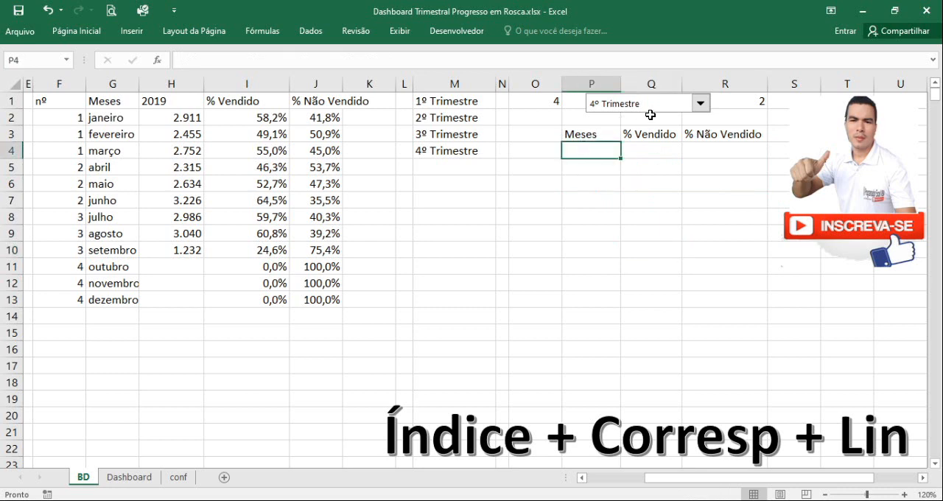
pyautogui.click(548, 103)
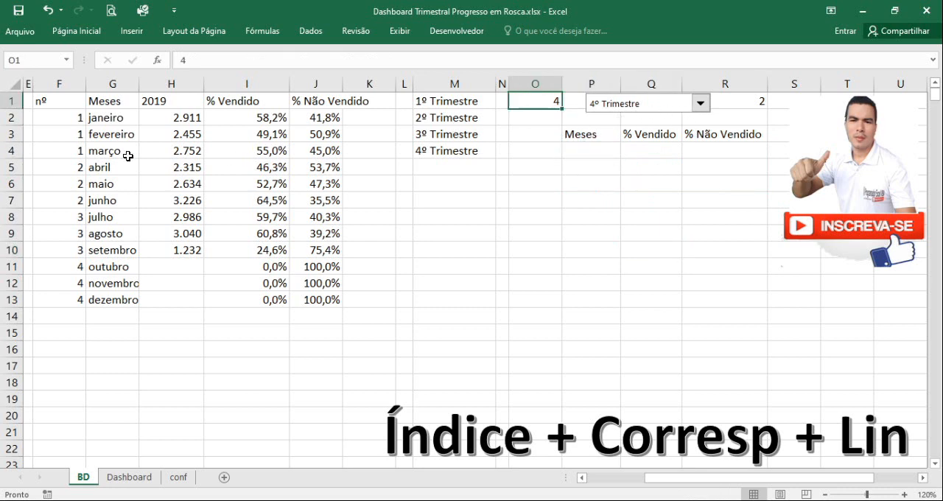
pyautogui.moveTo(73, 119); pyautogui.dragTo(316, 299)
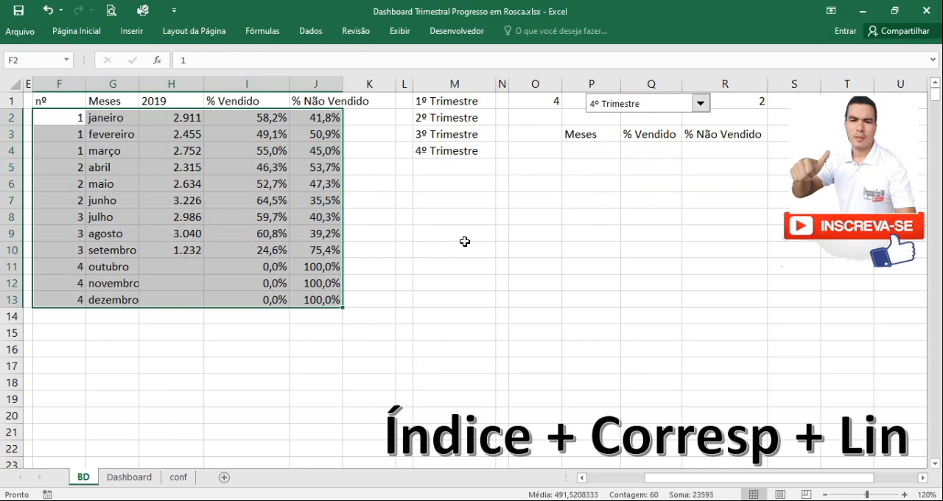
pyautogui.click(607, 212)
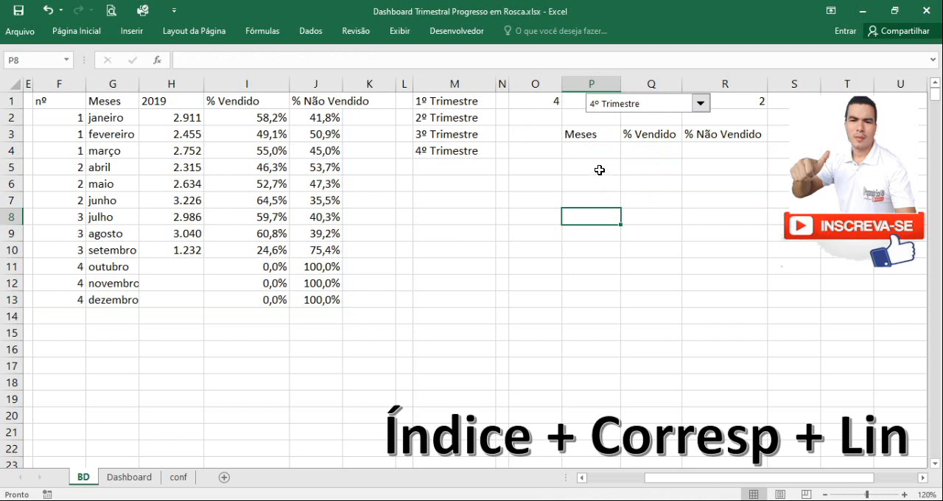
pyautogui.click(581, 149)
pyautogui.click(552, 104)
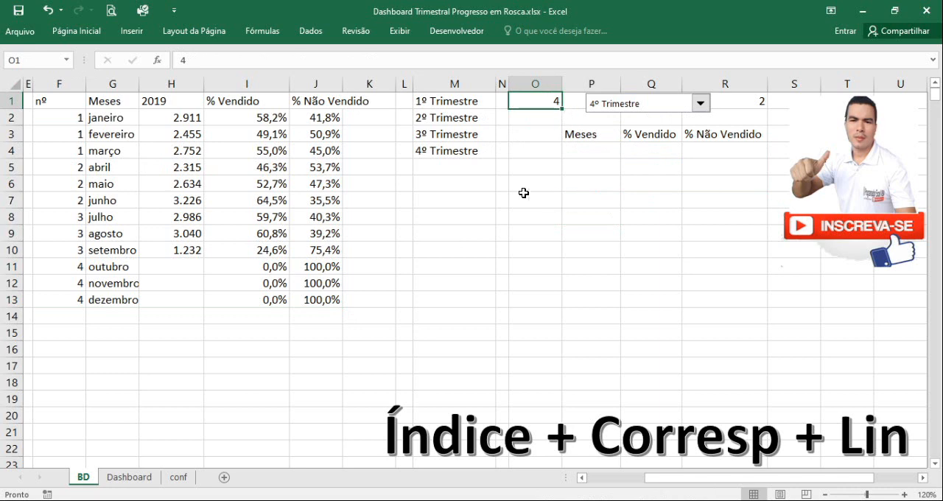
# Begin an ÍNDICE formula in P4 with the whole months column as absolute reference $G:$G for the matrix
pyautogui.click(584, 153)
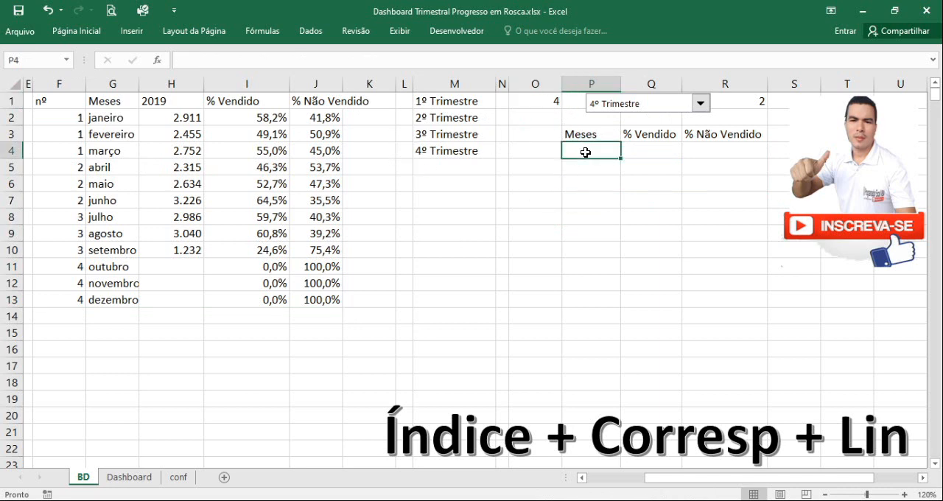
pyautogui.write('=')
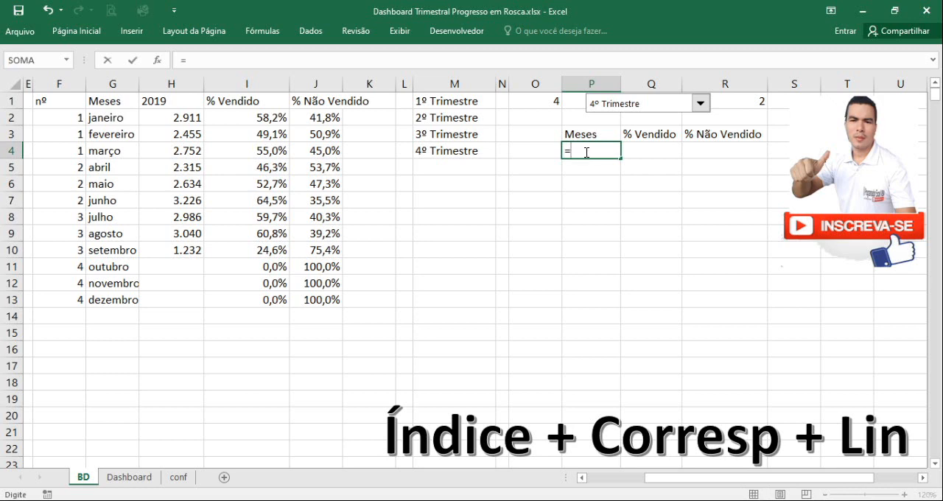
pyautogui.write('Í')
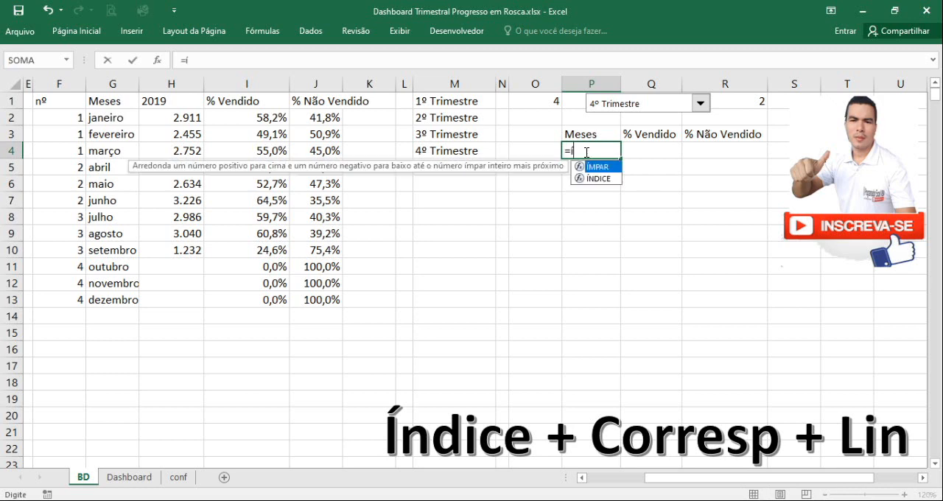
pyautogui.write('NDICE(')
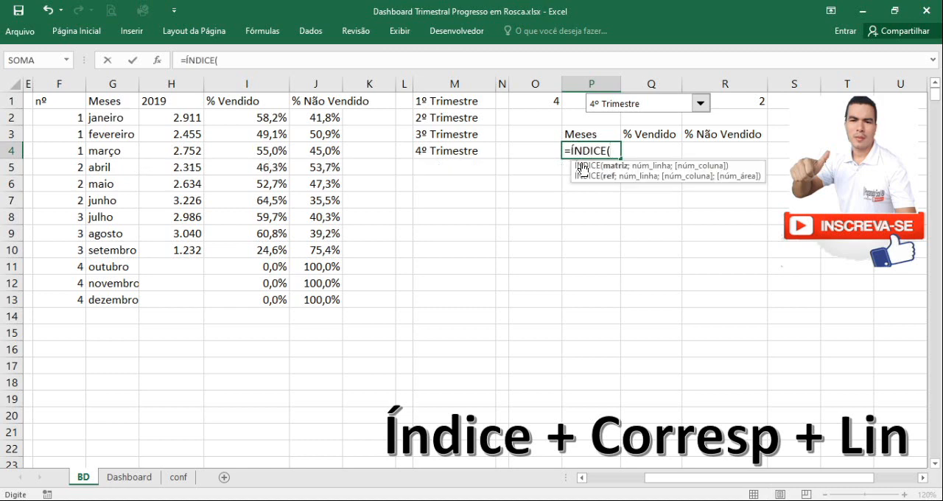
pyautogui.click(113, 84)
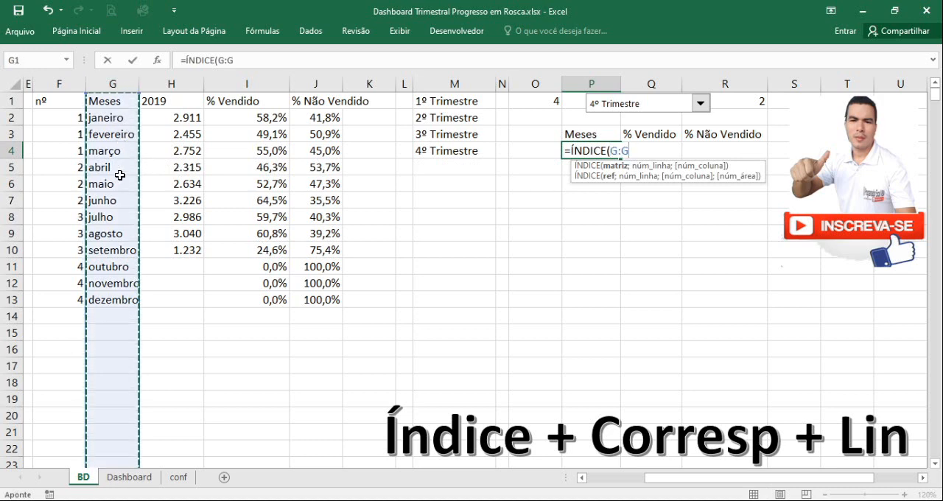
pyautogui.moveTo(610, 151); pyautogui.dragTo(637, 151)
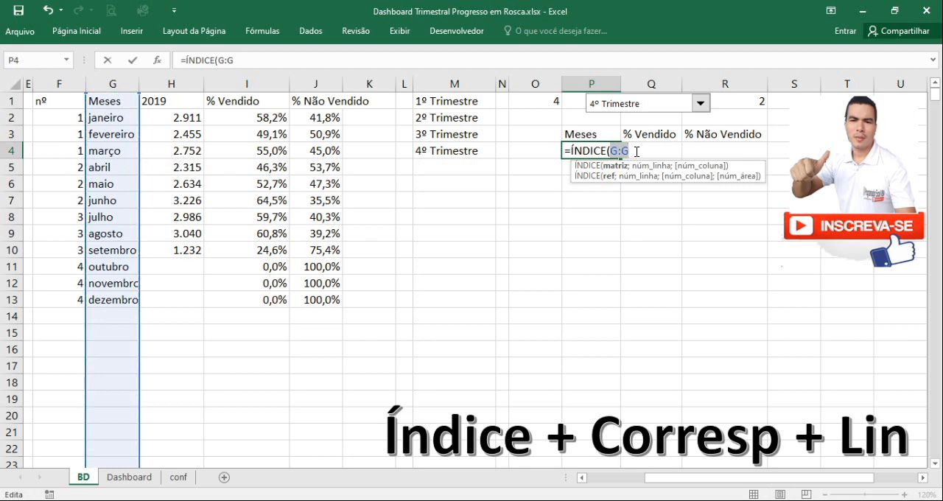
pyautogui.press('F4')
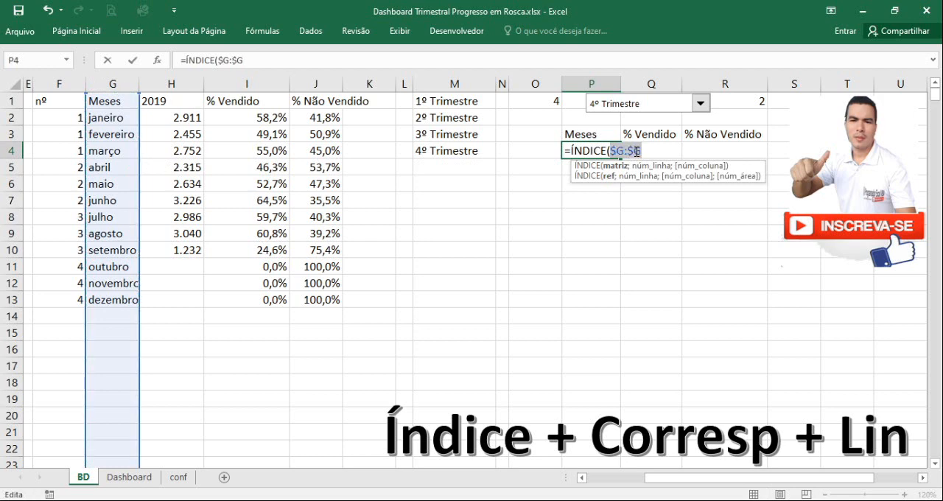
pyautogui.click(642, 151)
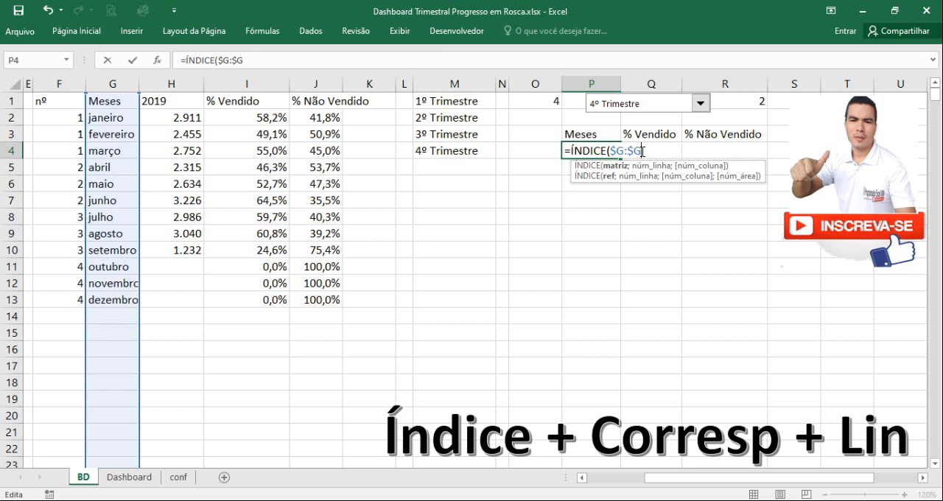
pyautogui.write(';')
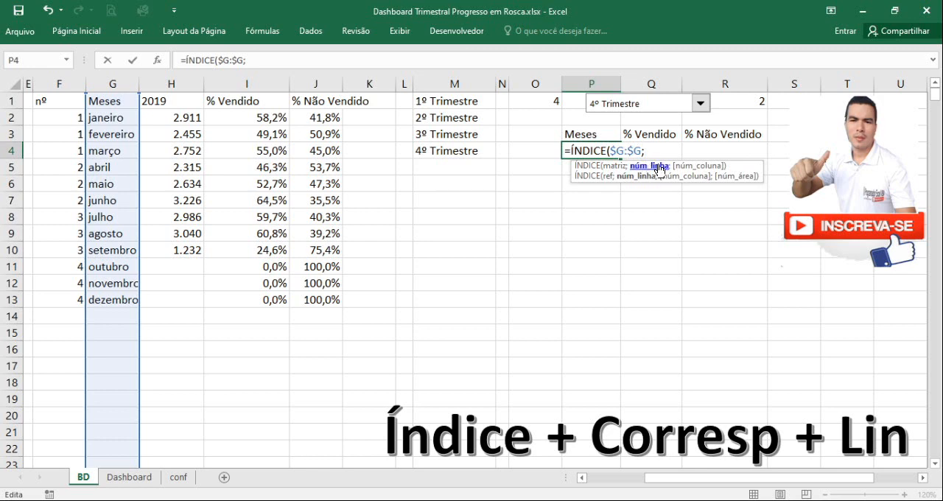
# Nest a CORRESP function as the row number, using absolute cell $O$1 as the lookup value
pyautogui.write('cor')
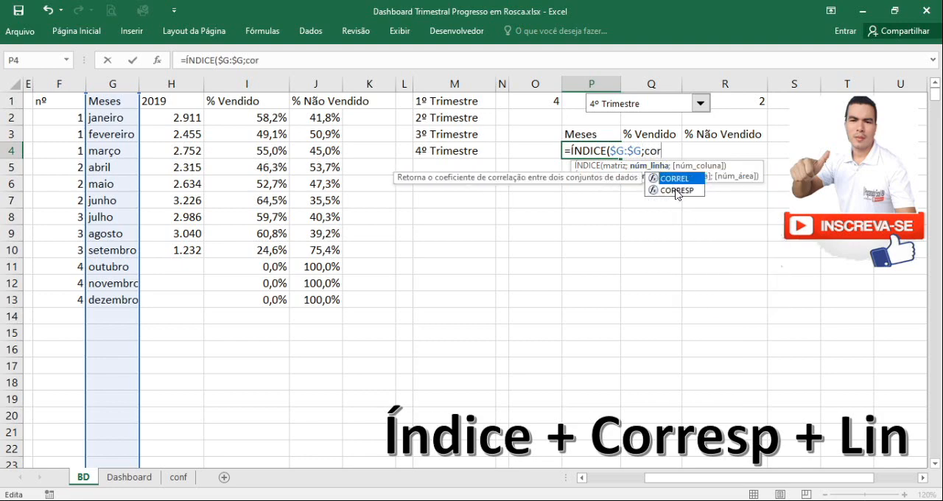
pyautogui.doubleClick(675, 191)
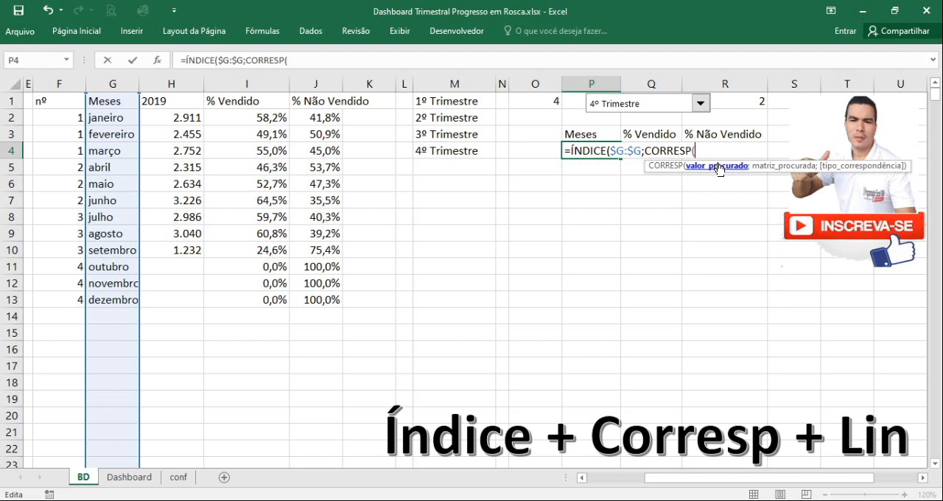
pyautogui.click(543, 103)
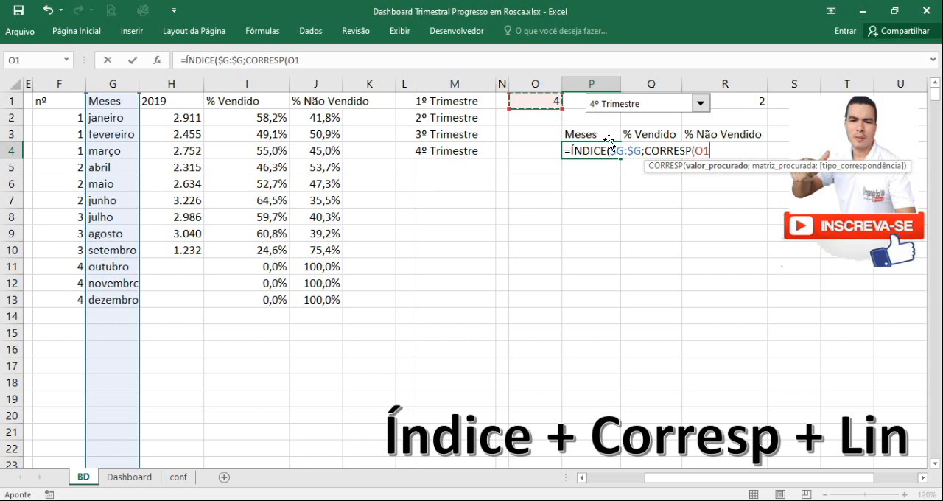
pyautogui.moveTo(695, 151); pyautogui.dragTo(711, 155)
pyautogui.doubleClick(709, 154)
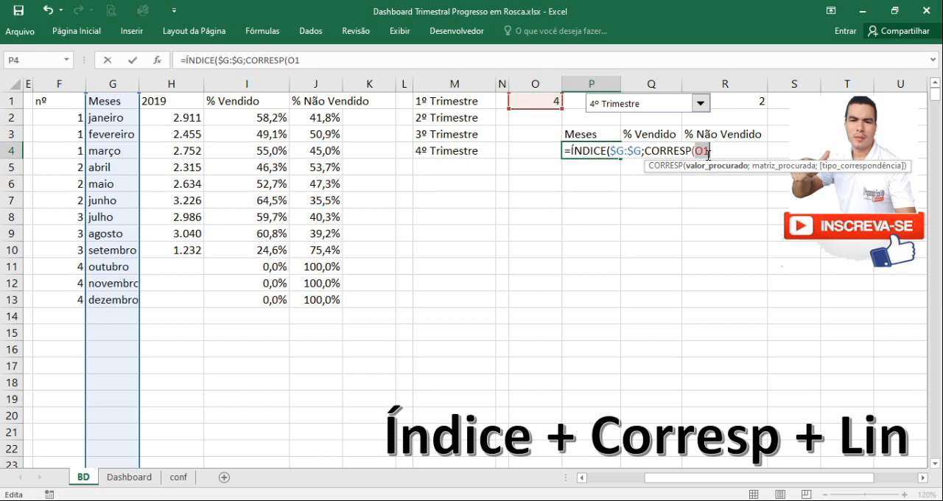
pyautogui.press('F4')
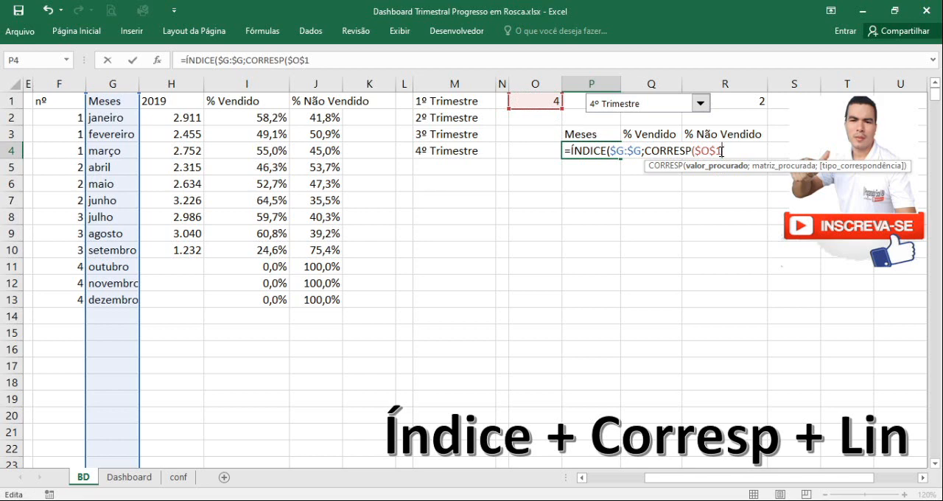
pyautogui.write(';')
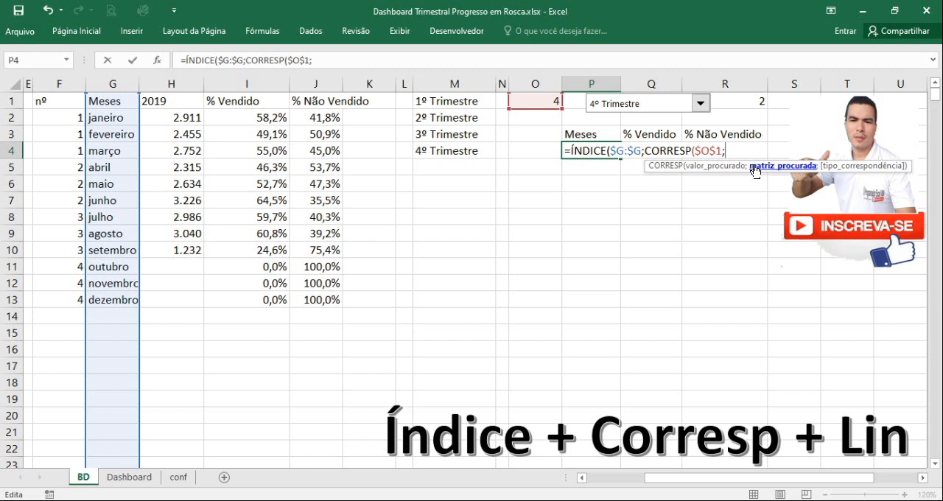
# Complete CORRESP with lookup column $F:$F and match type 0, and enter the finished formula in P4
pyautogui.click(67, 80)
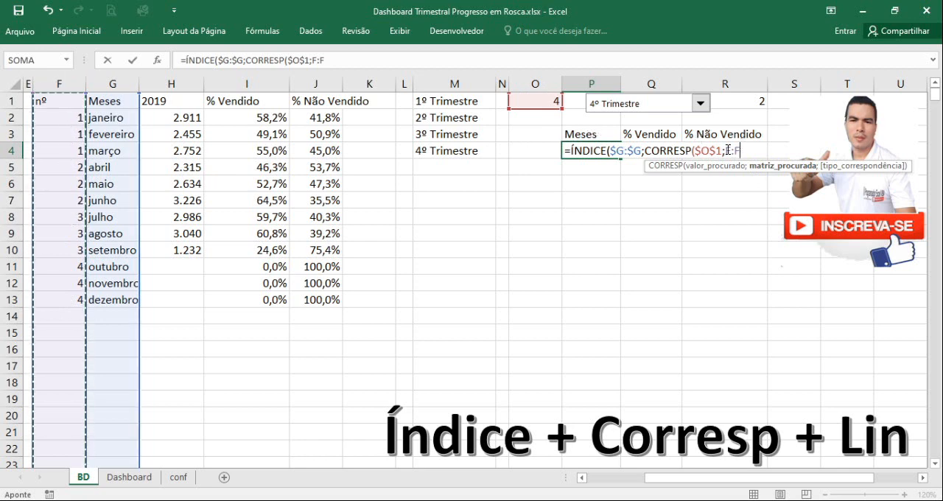
pyautogui.moveTo(728, 150); pyautogui.dragTo(739, 151)
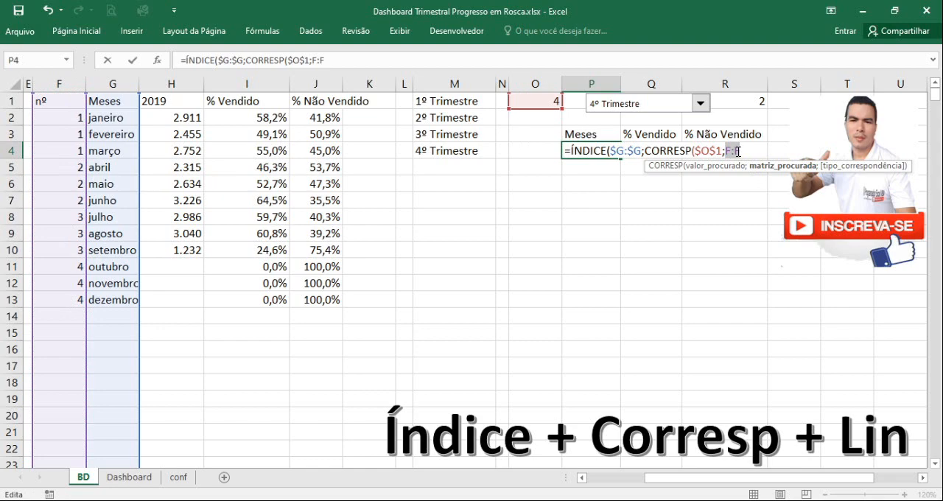
pyautogui.press('F4')
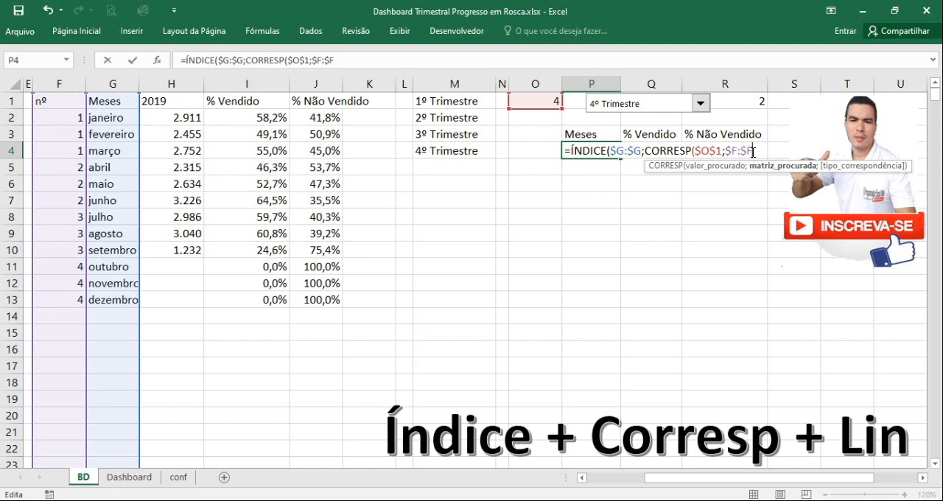
pyautogui.write(';')
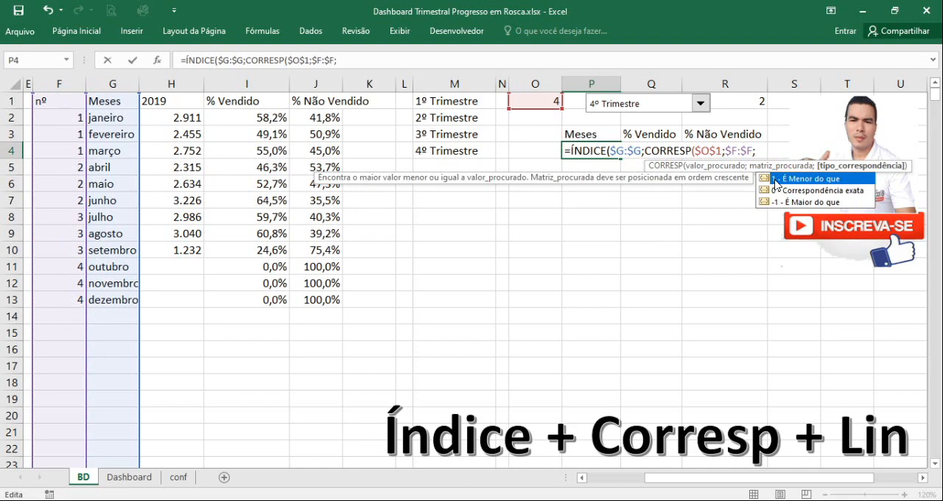
pyautogui.write('0)')
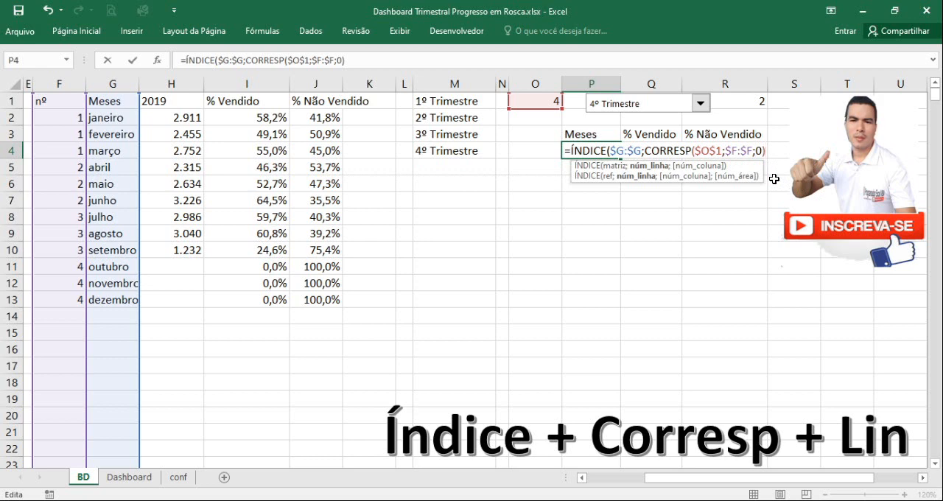
pyautogui.write(')')
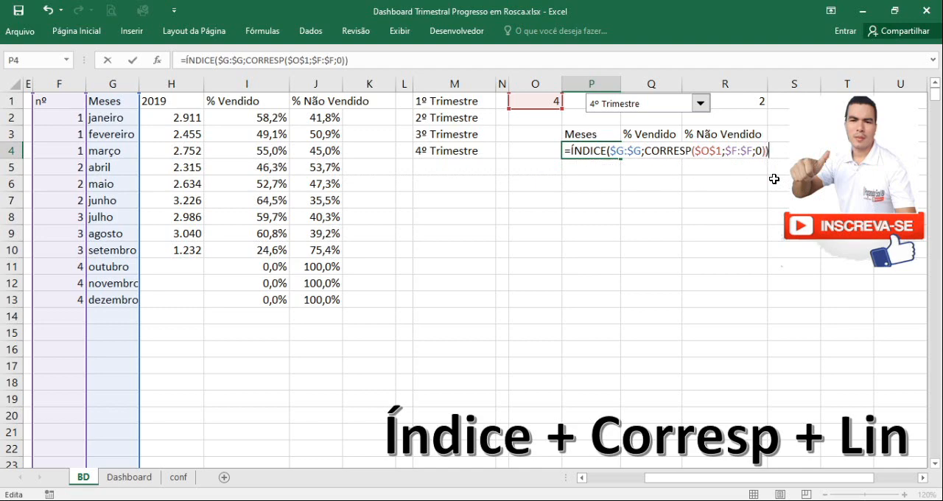
pyautogui.press('Return')
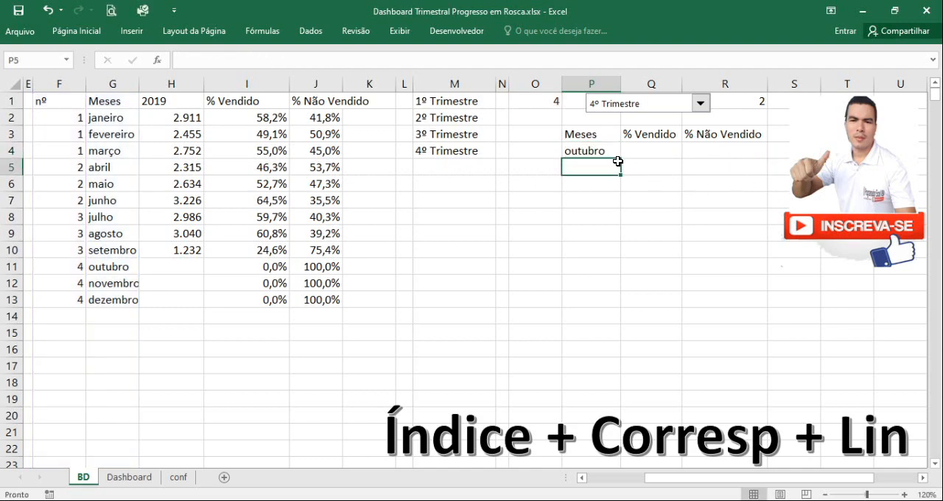
# Compare P4 with the fourth-quarter rows in F11:G13 and fill its formula down to P6
pyautogui.click(597, 152)
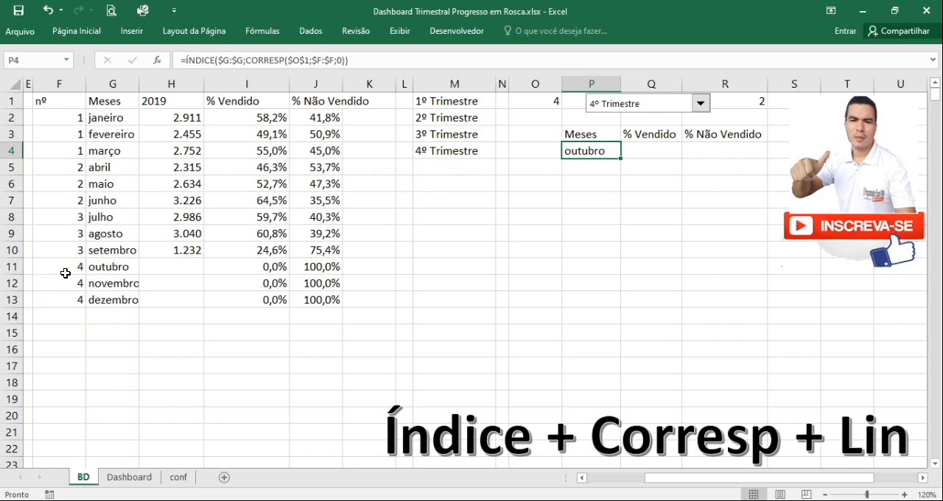
pyautogui.moveTo(71, 268); pyautogui.dragTo(105, 298)
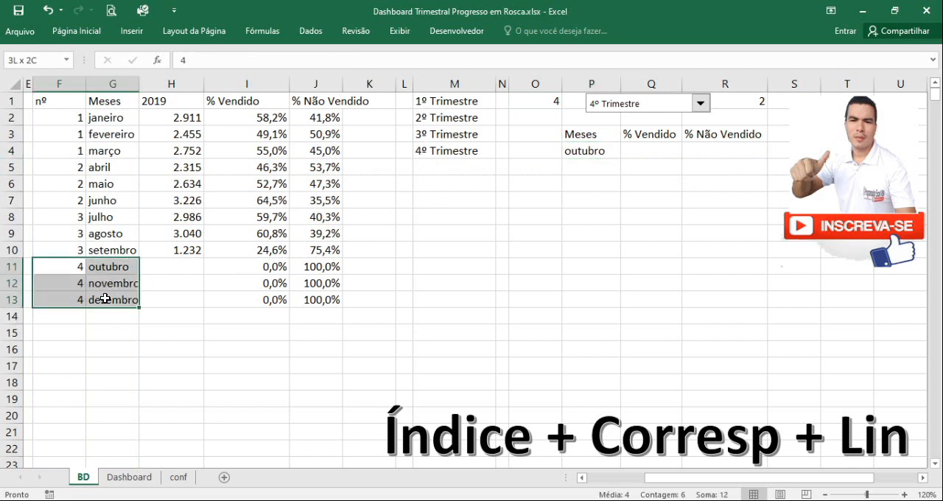
pyautogui.click(565, 236)
pyautogui.click(617, 156)
pyautogui.moveTo(621, 156); pyautogui.dragTo(599, 182)
pyautogui.click(596, 172)
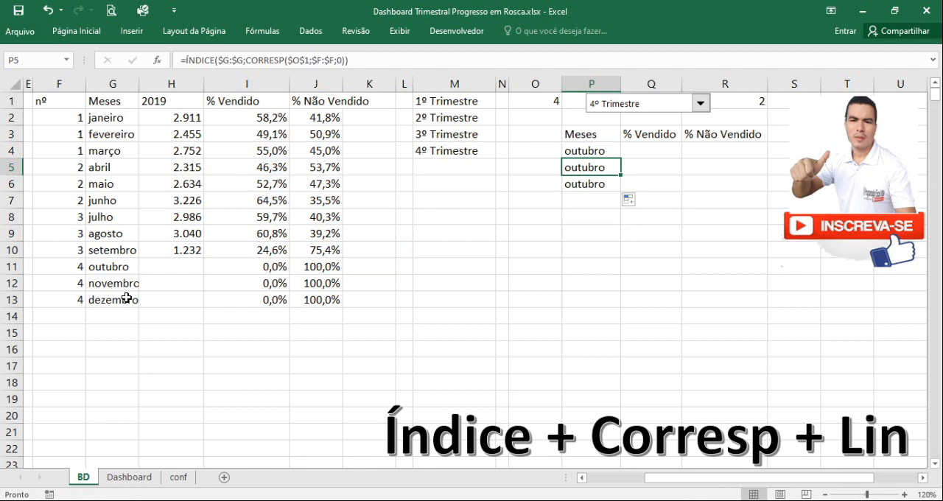
pyautogui.click(602, 201)
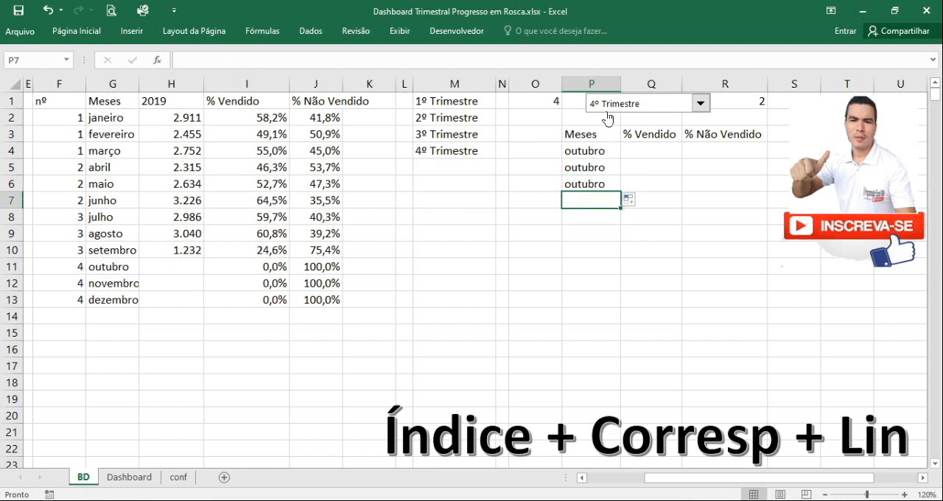
# Choose 1º Trimestre in the drop-down and check the month cells P4 and P5
pyautogui.click(699, 103)
pyautogui.click(679, 119)
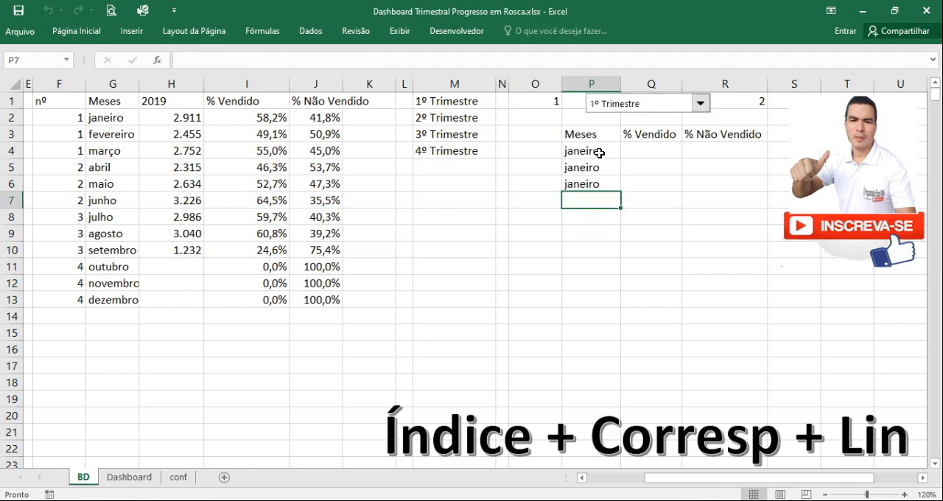
pyautogui.click(600, 151)
pyautogui.click(612, 166)
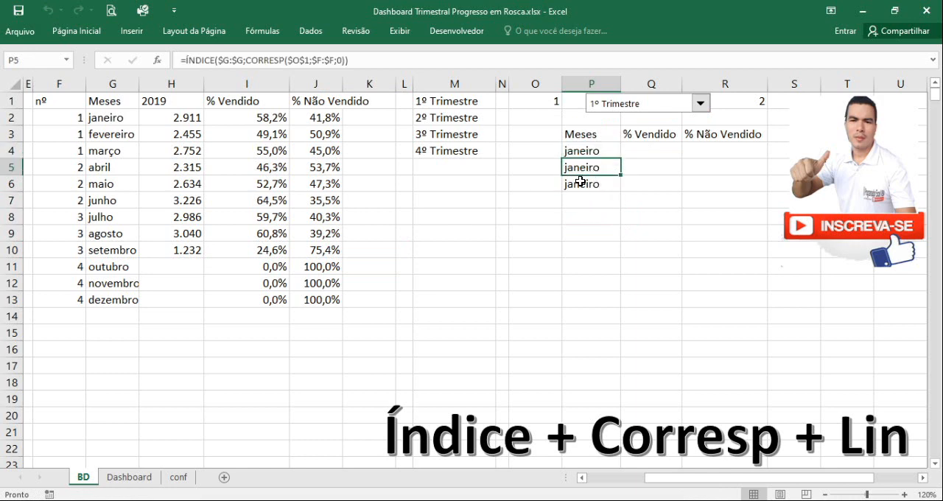
# Clear the repeated month formulas from cells P5 and P6
pyautogui.click(582, 187)
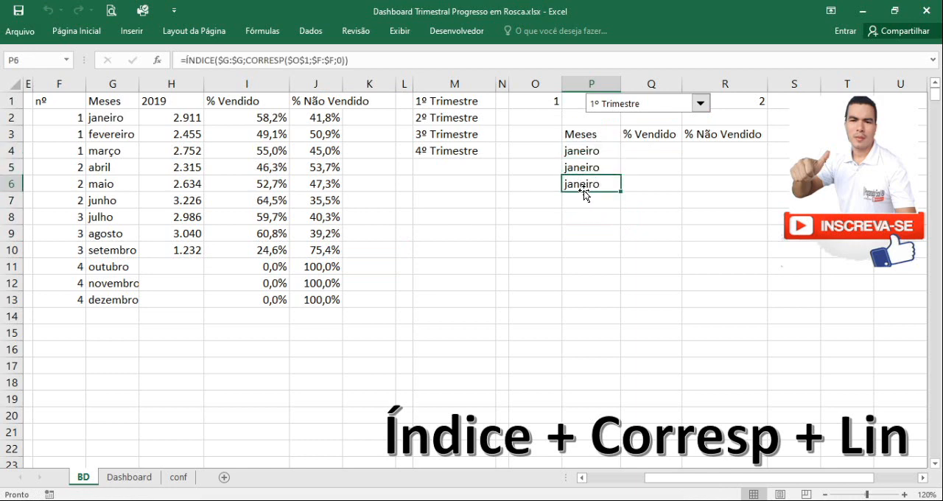
pyautogui.moveTo(593, 169); pyautogui.dragTo(596, 185)
pyautogui.press('Delete')
# Edit the formula in P4, removing the final parenthesis and adding the LIN function after CORRESP with a plus sign
pyautogui.click(593, 150)
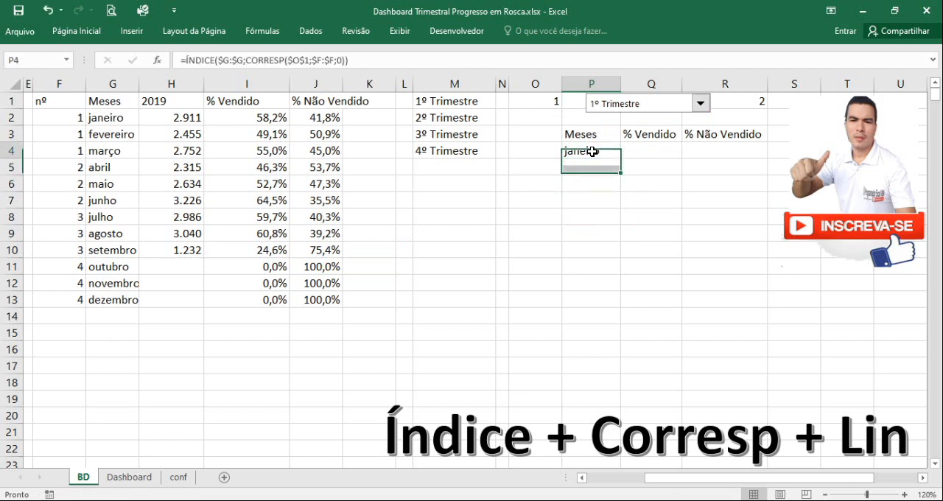
pyautogui.click(347, 62)
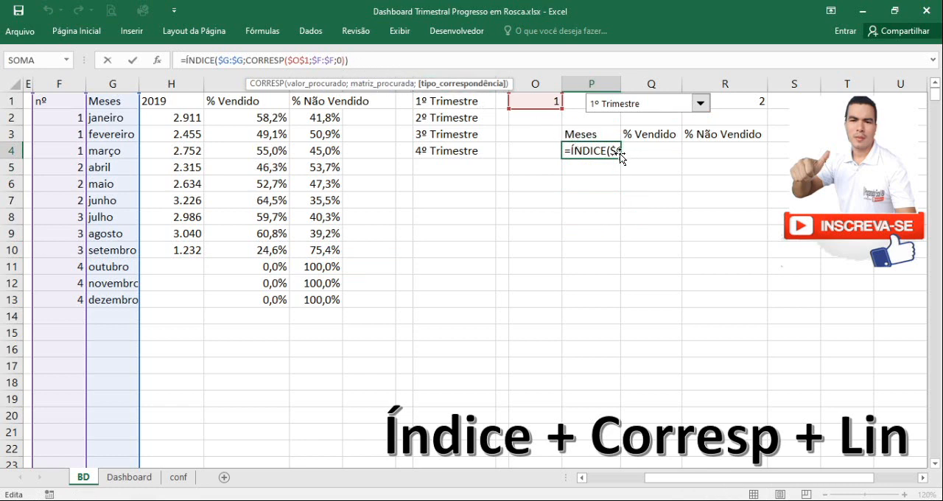
pyautogui.write(')')
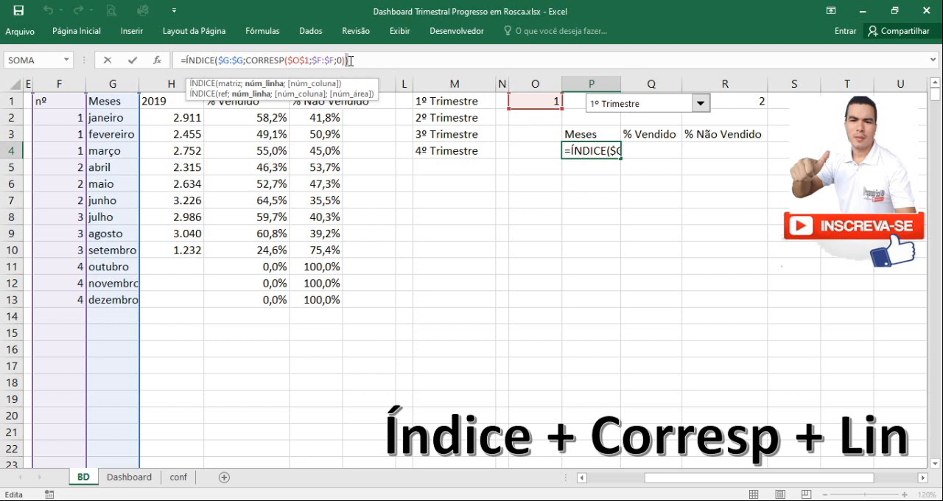
pyautogui.write(')')
pyautogui.press('BackSpace')
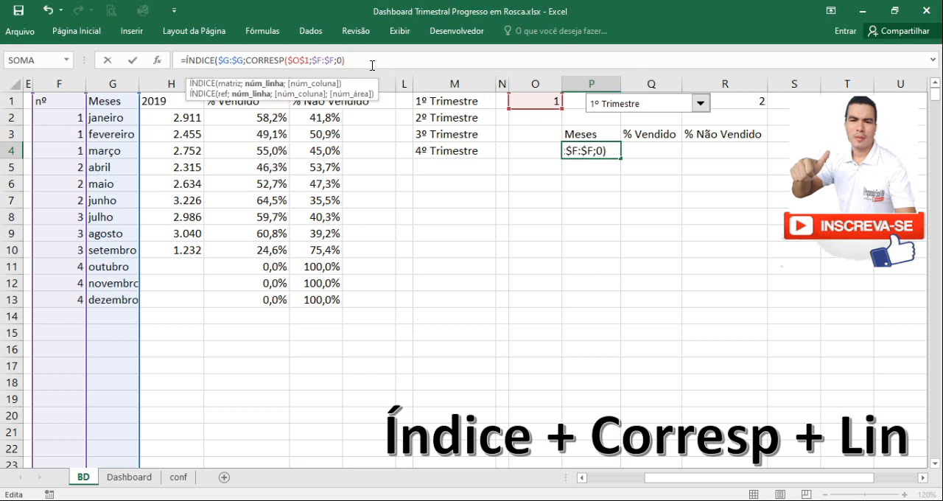
pyautogui.write('+lin')
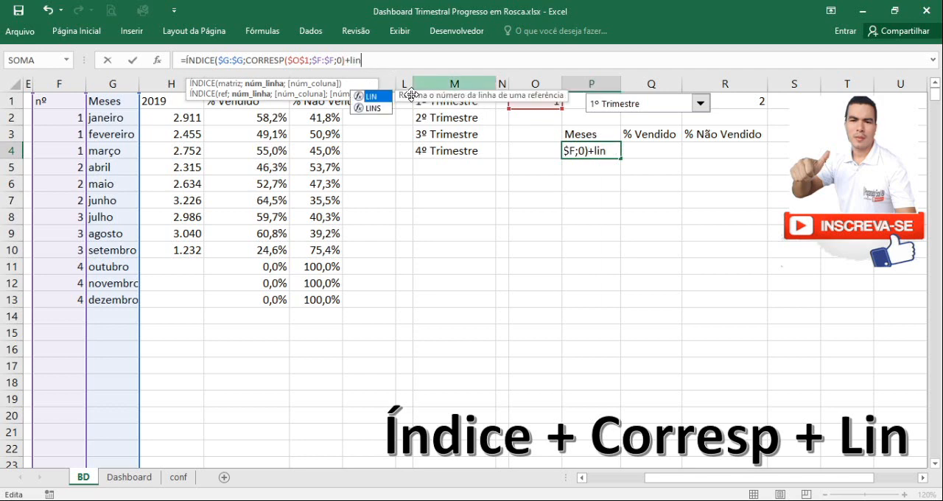
pyautogui.doubleClick(375, 98)
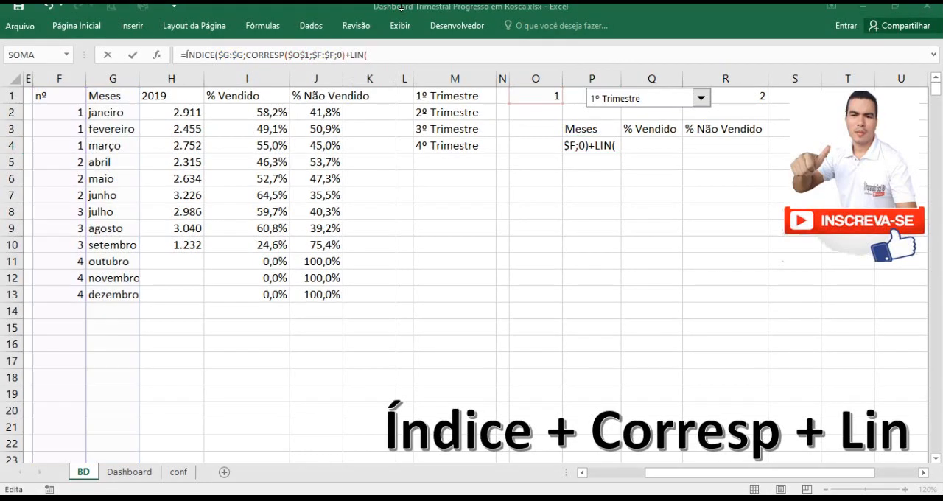
# Complete LIN with reference F1, subtract 1, set the ÍNDICE column number to 1, and enter the formula in P4
pyautogui.click(428, 57)
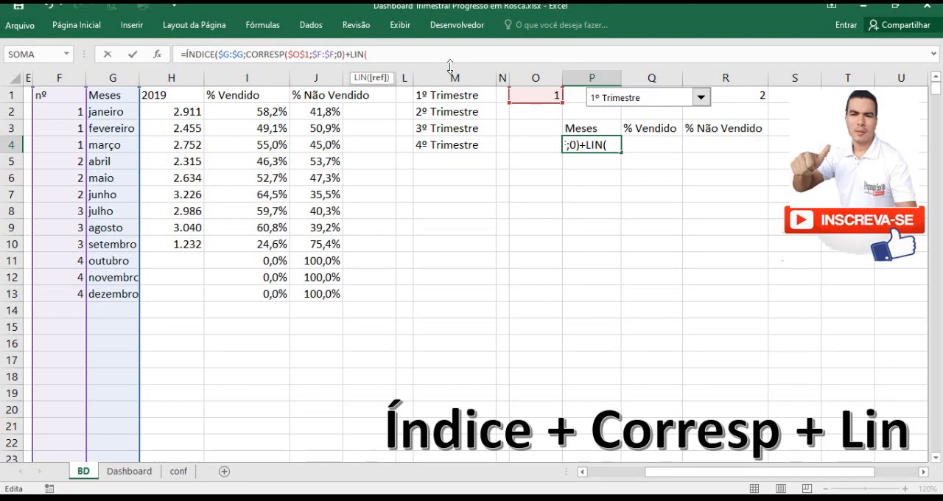
pyautogui.click(64, 95)
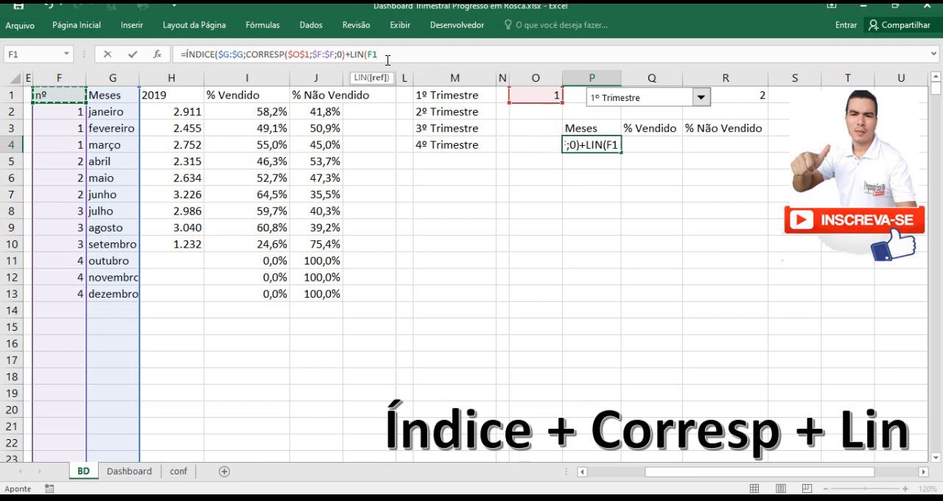
pyautogui.write(')-1')
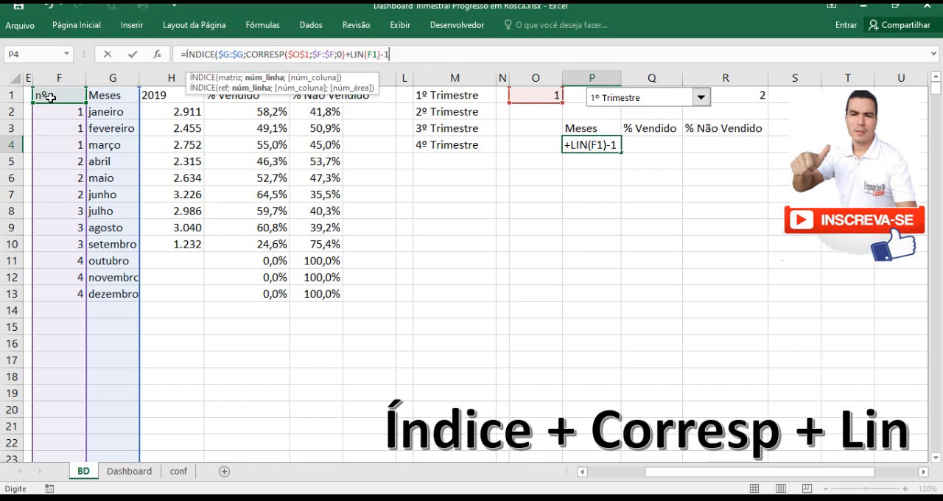
pyautogui.write(';')
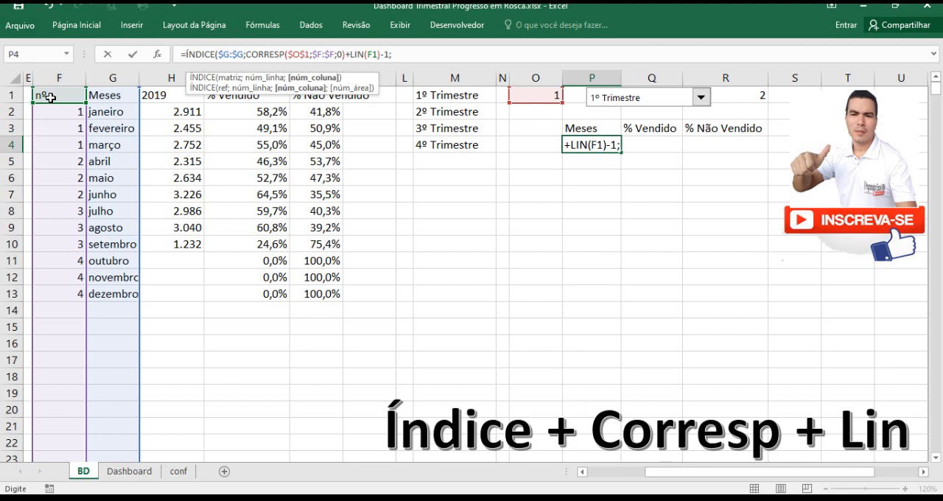
pyautogui.write('1)')
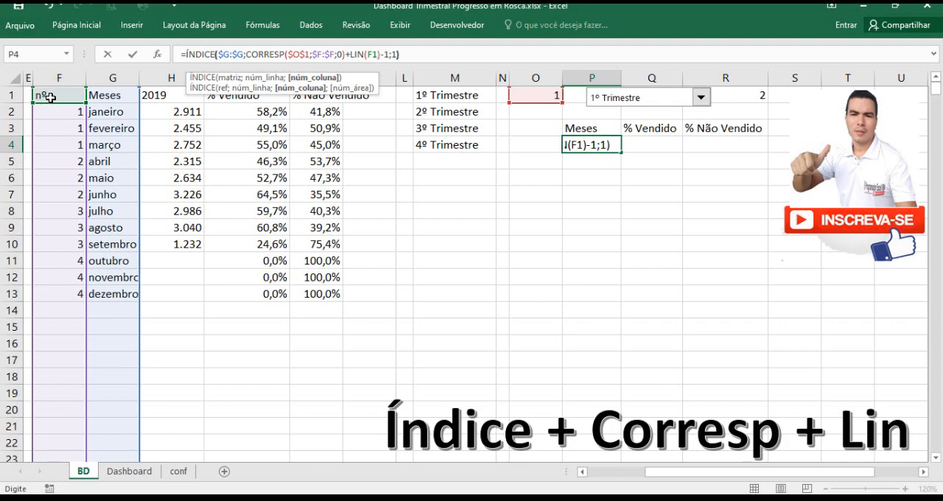
pyautogui.press('Return')
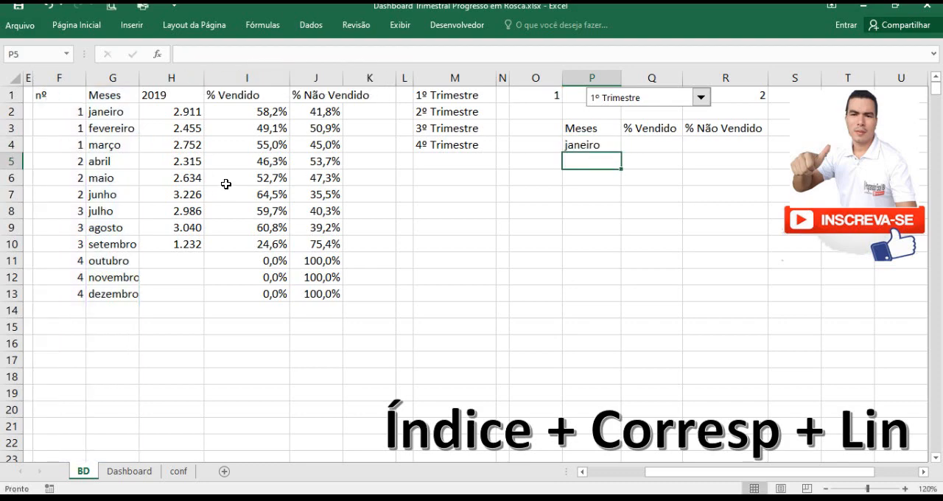
# Fill the P4 formula down to P6 and check the formulas in P5 and P6
pyautogui.click(582, 144)
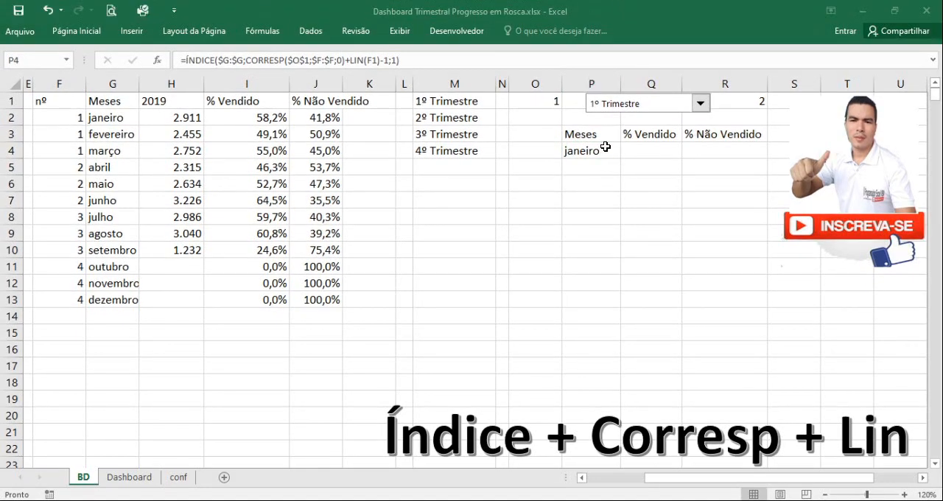
pyautogui.click(604, 147)
pyautogui.moveTo(620, 159); pyautogui.dragTo(621, 186)
pyautogui.click(611, 168)
pyautogui.click(609, 185)
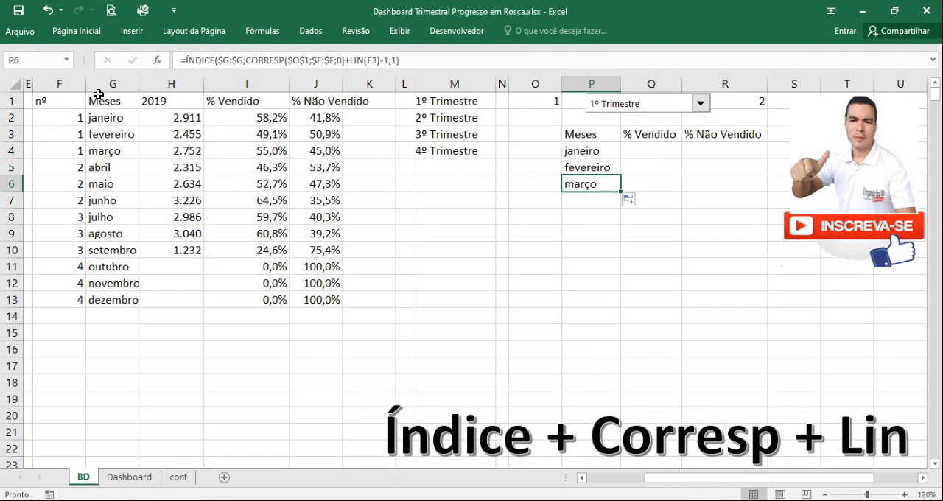
# Compare the months with first-quarter rows F2:F4, then switch the drop-down through 2º, 3º and 4º Trimestre to test the list
pyautogui.moveTo(74, 119); pyautogui.dragTo(74, 152)
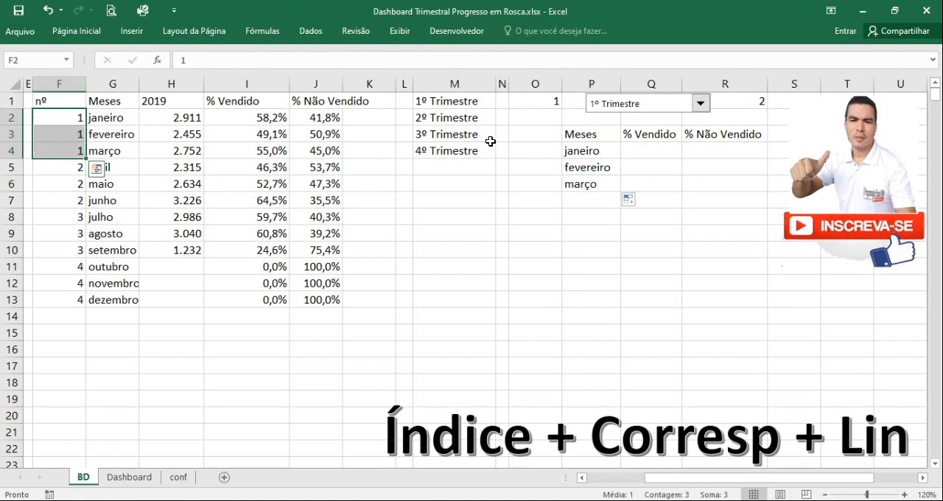
pyautogui.click(545, 103)
pyautogui.click(700, 103)
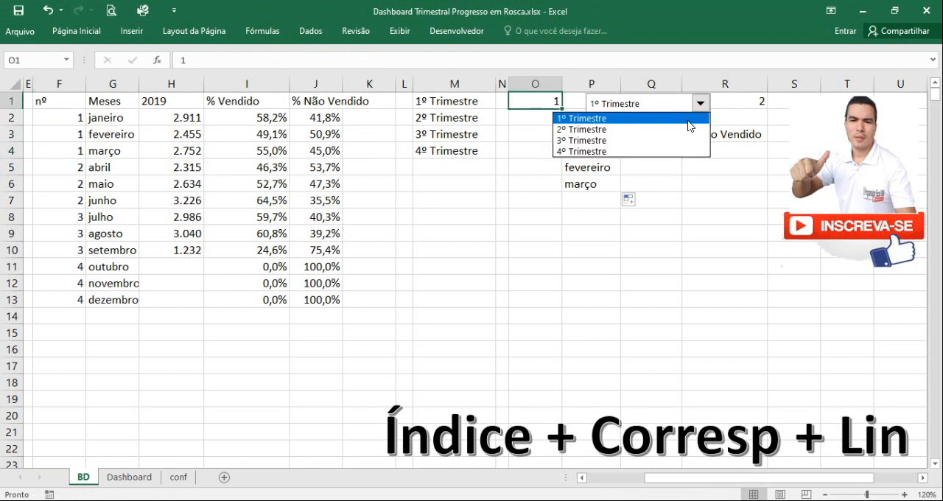
pyautogui.click(663, 130)
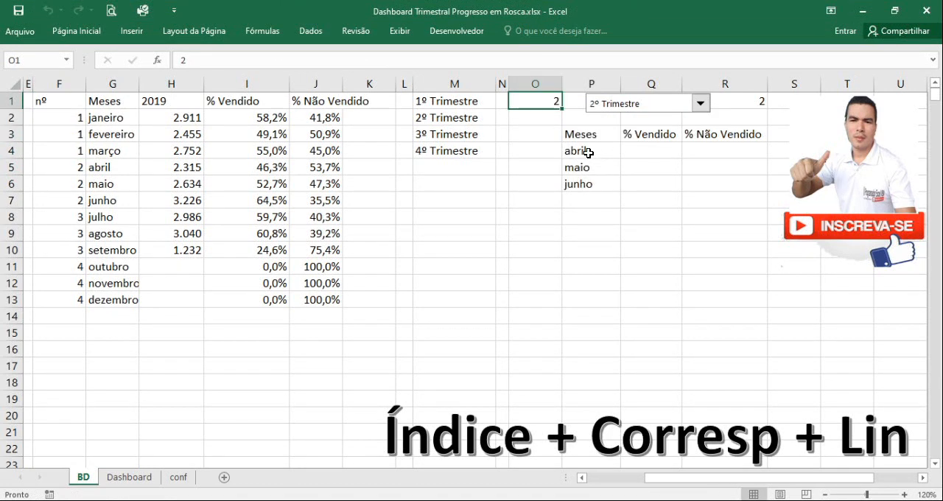
pyautogui.click(699, 103)
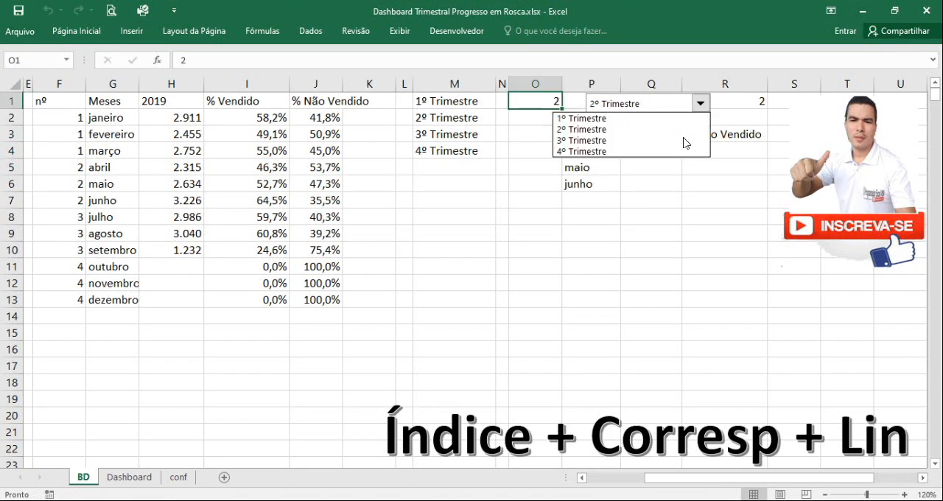
pyautogui.click(683, 140)
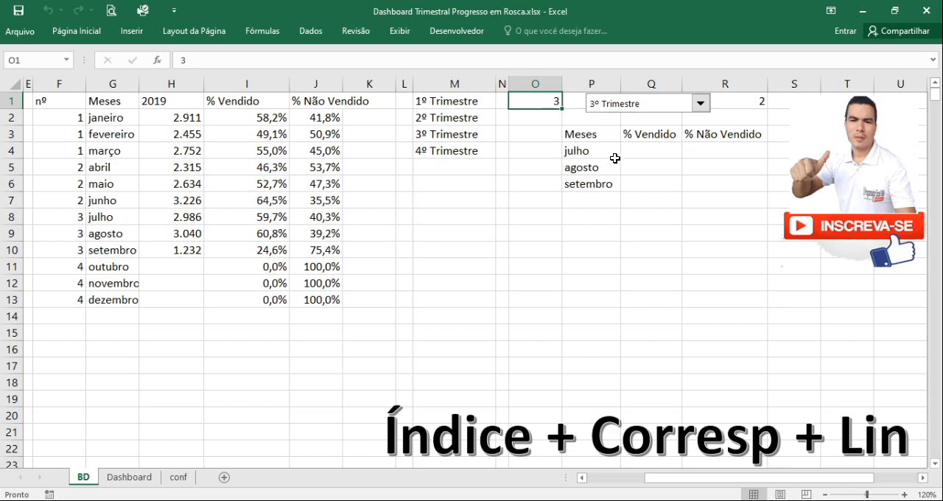
pyautogui.click(700, 104)
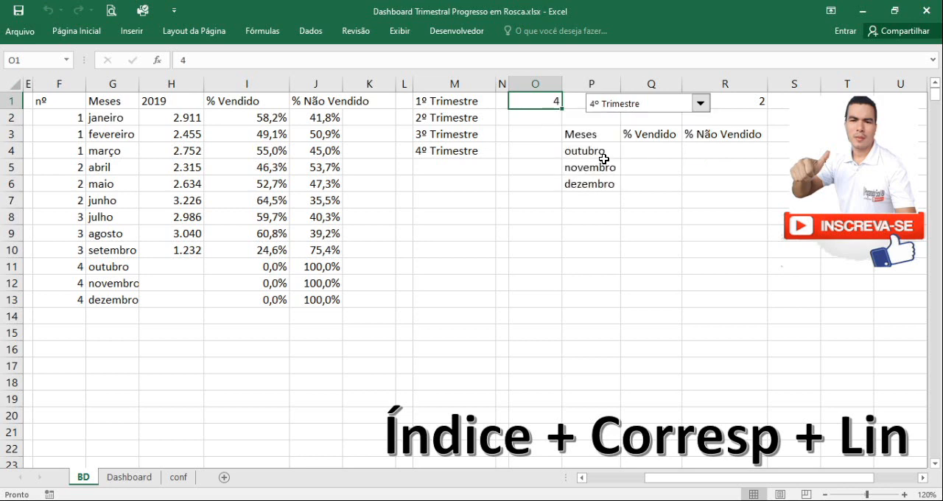
pyautogui.click(682, 152)
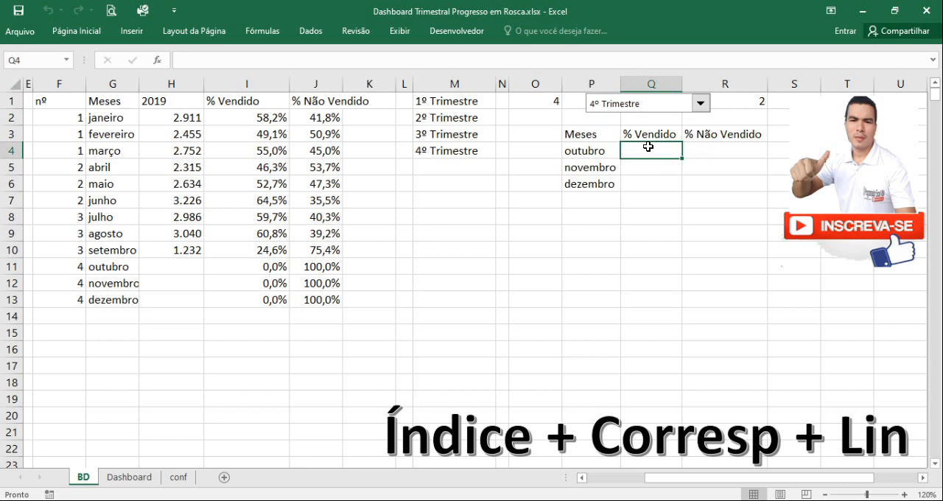
# Start a PROCV formula in Q4 under % Vendido, with column-locked $P4 as the lookup value
pyautogui.write('=')
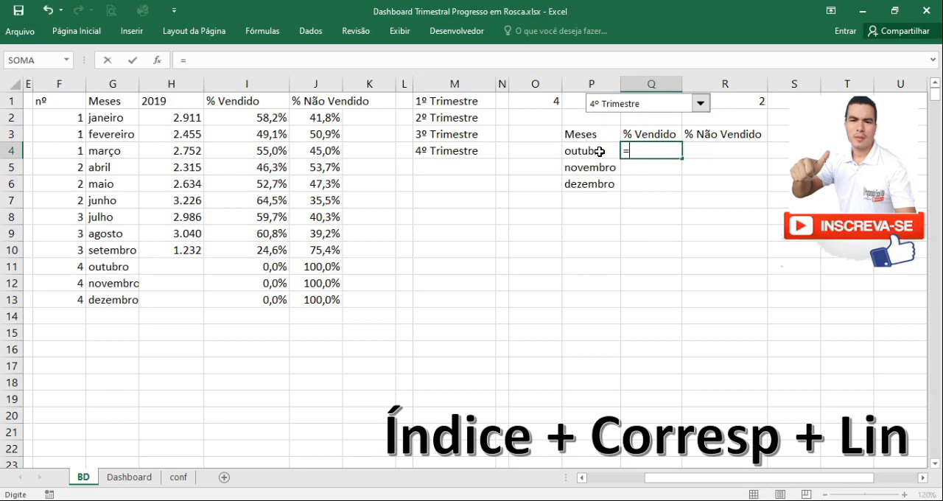
pyautogui.write('proc')
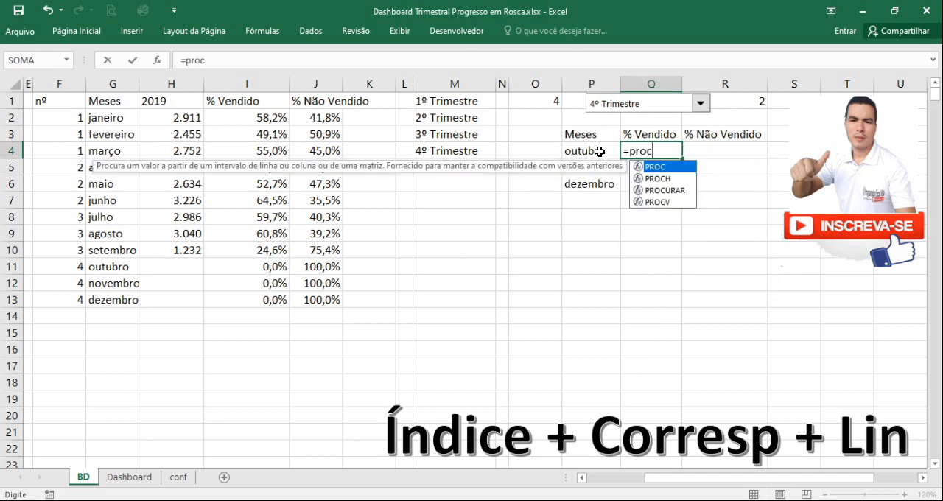
pyautogui.doubleClick(658, 202)
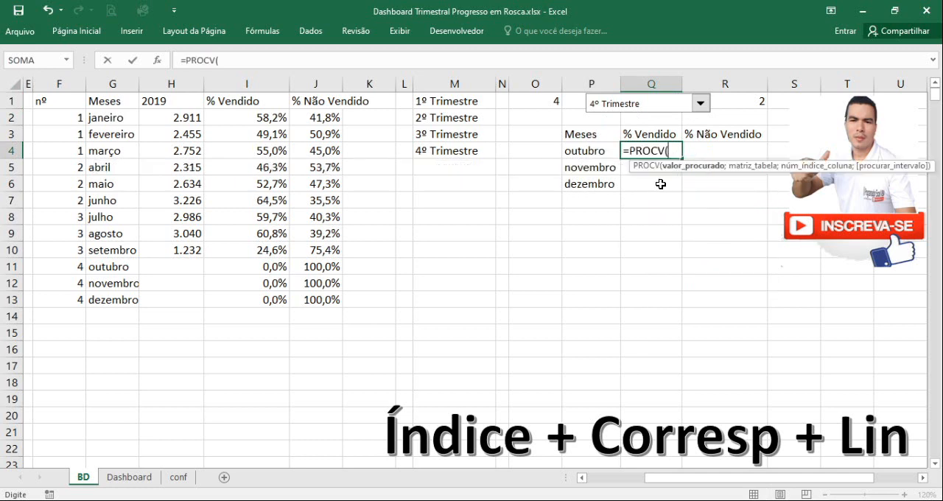
pyautogui.click(598, 151)
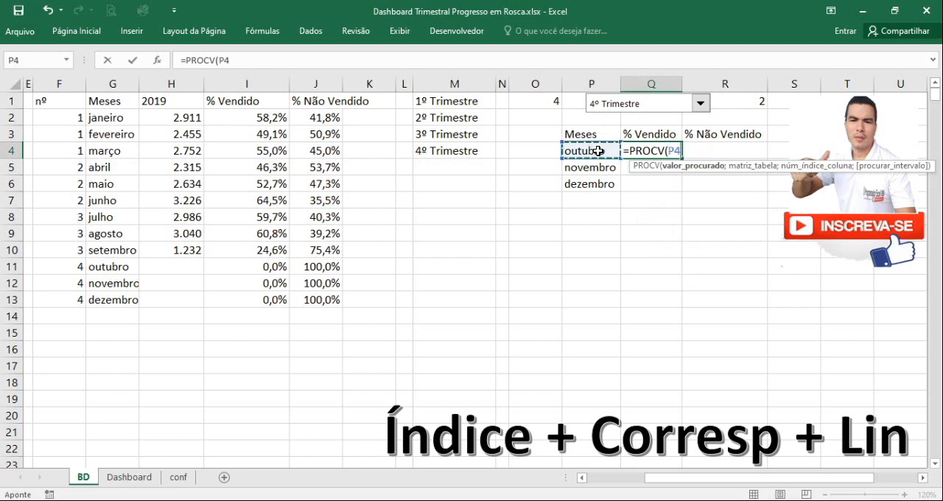
pyautogui.click(668, 151)
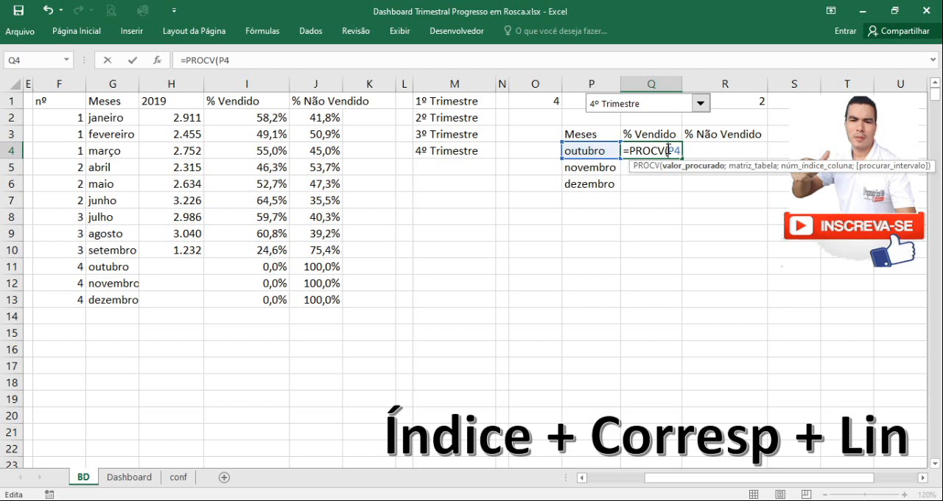
pyautogui.write('$P4;')
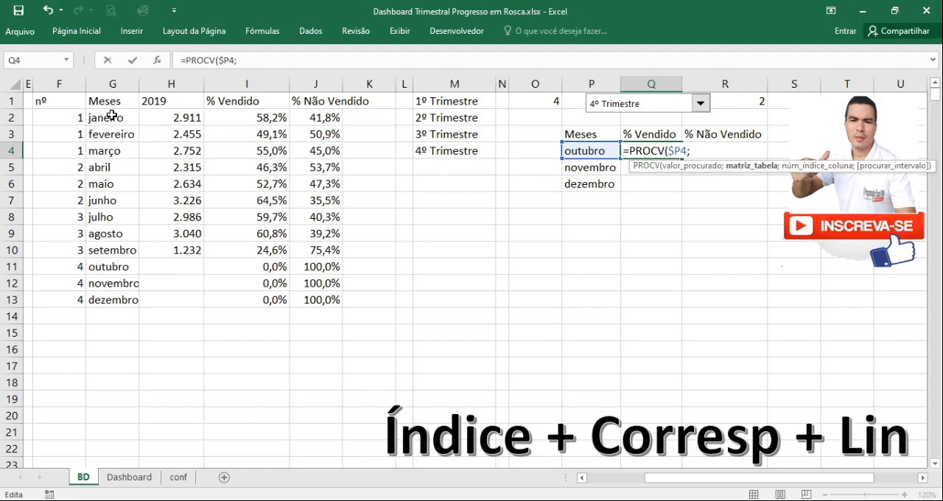
# Set the PROCV table array to the months data as the absolute range $G$2:$J$13
pyautogui.moveTo(114, 118); pyautogui.dragTo(326, 305)
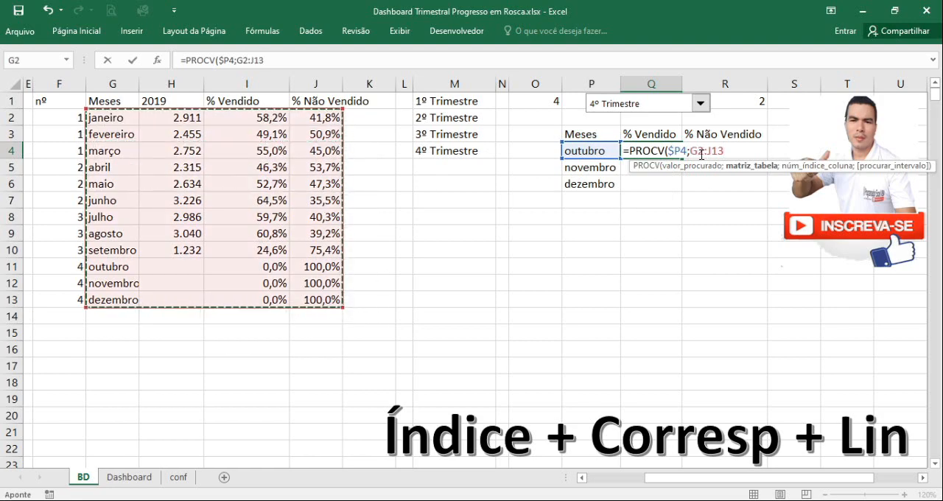
pyautogui.moveTo(690, 151); pyautogui.dragTo(728, 151)
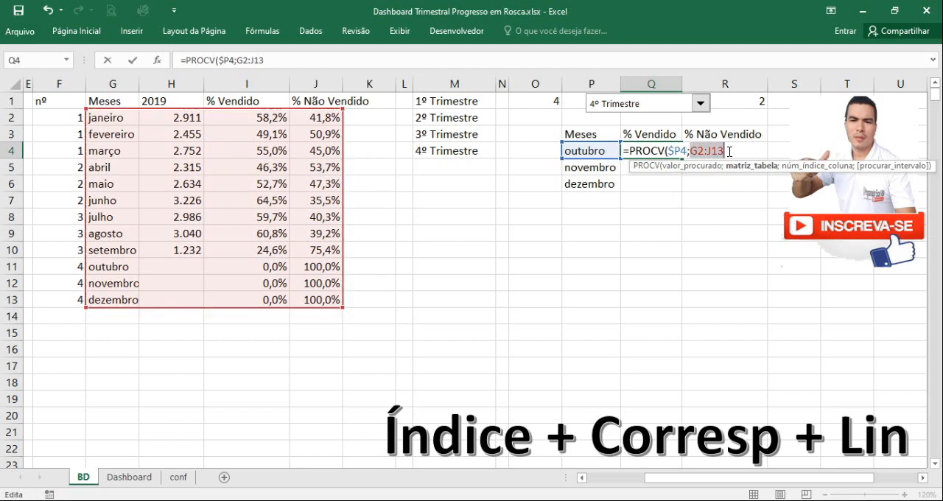
pyautogui.press('F4')
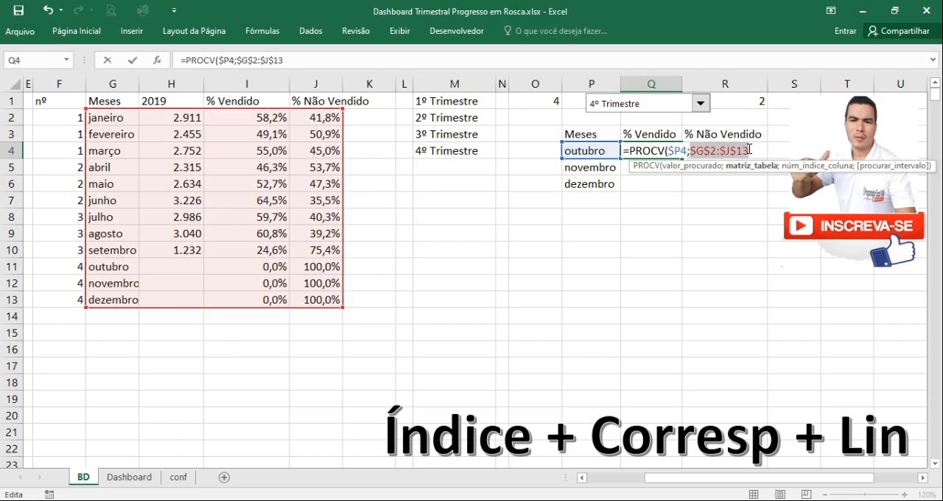
pyautogui.click(749, 151)
pyautogui.write(';')
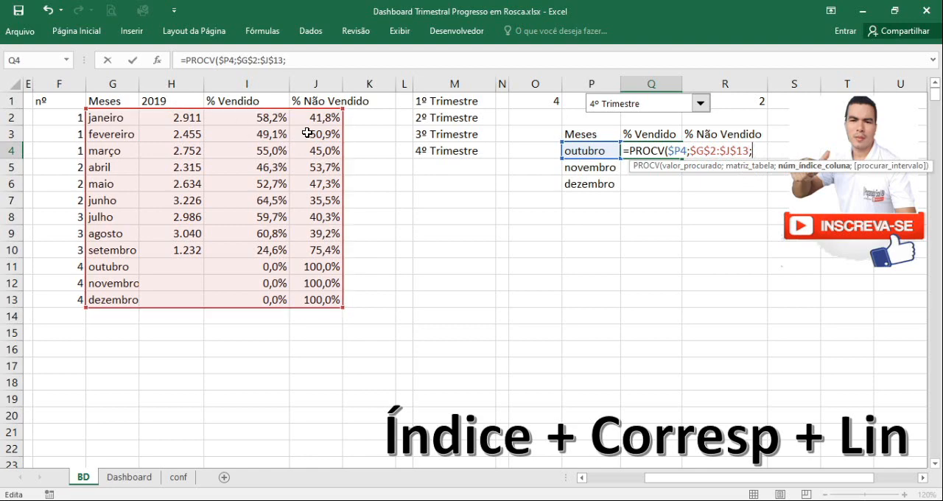
# Complete the Q4 PROCV formula with column index 3 and 0 for an exact match
pyautogui.write('3;')
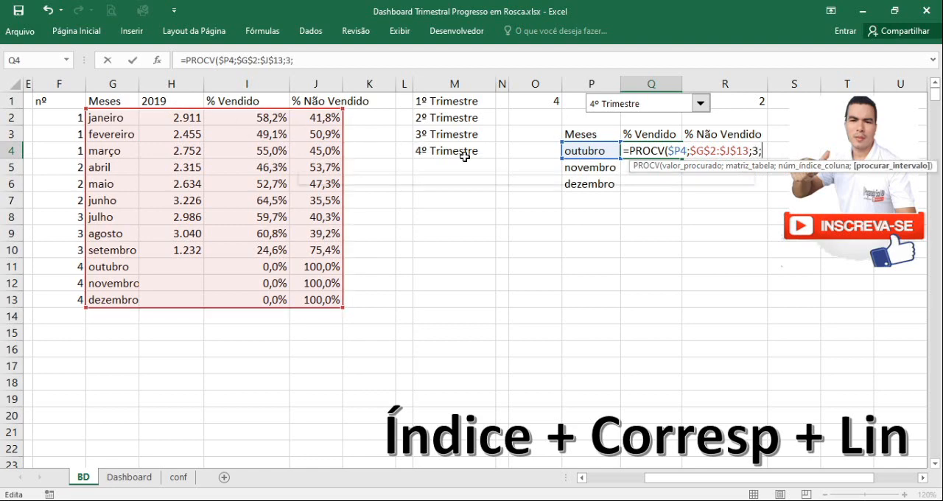
pyautogui.write('0')
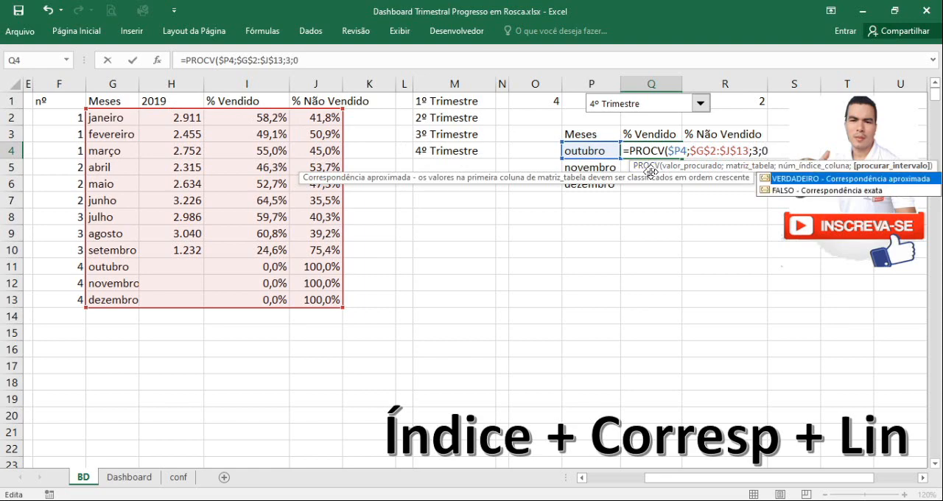
pyautogui.write(')')
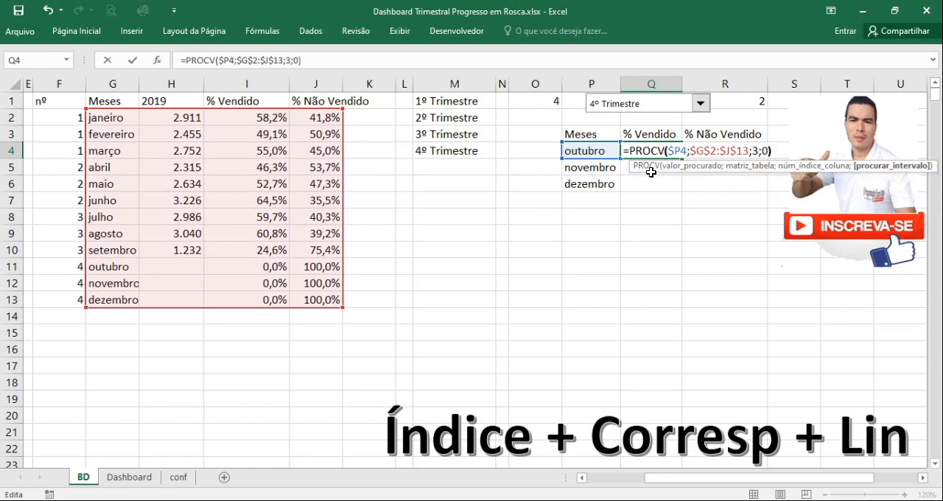
pyautogui.press('Return')
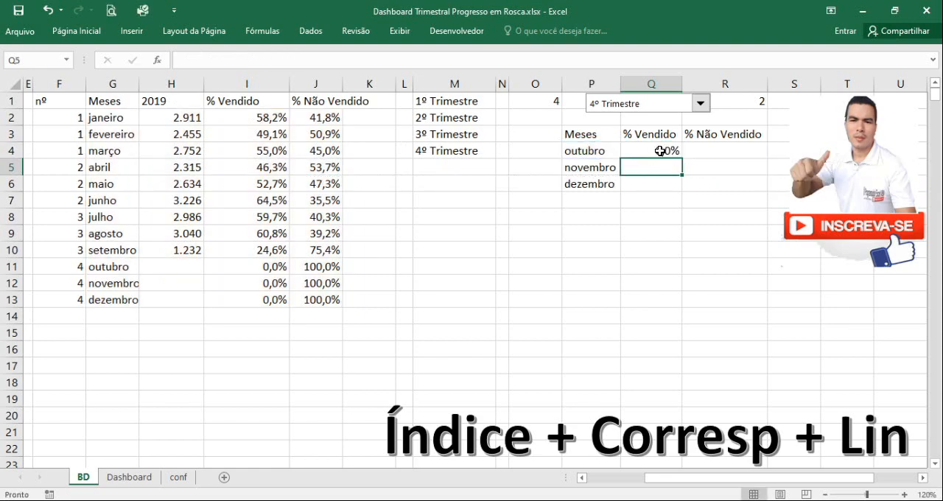
# Compare the Q4 result with October's 2019 and % Vendido source cells, H11 and I11
pyautogui.click(665, 152)
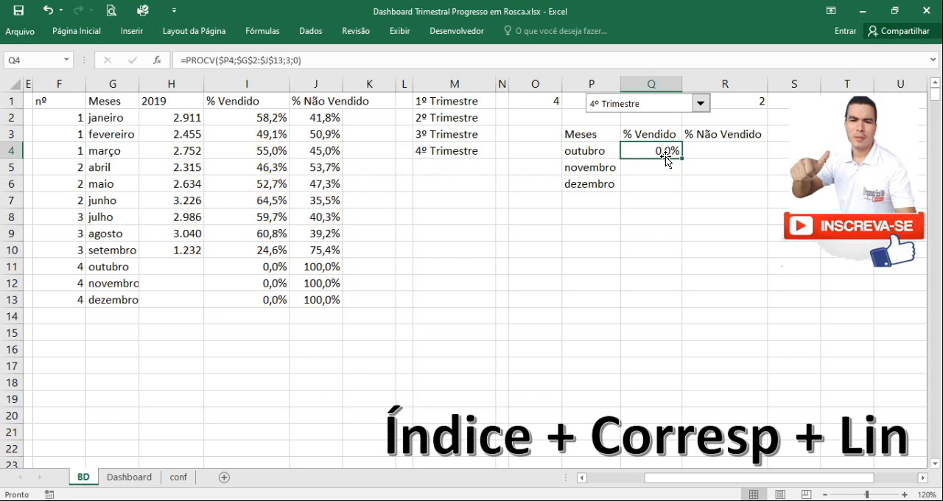
pyautogui.click(146, 270)
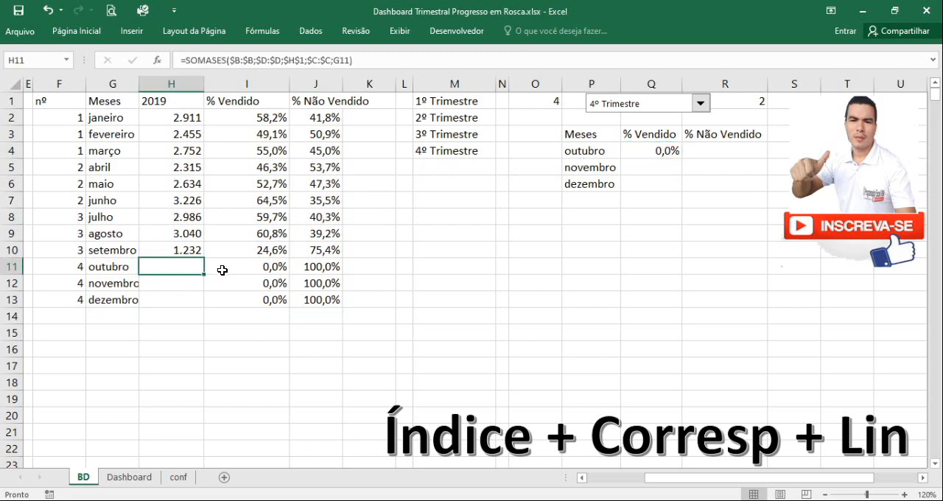
pyautogui.click(261, 274)
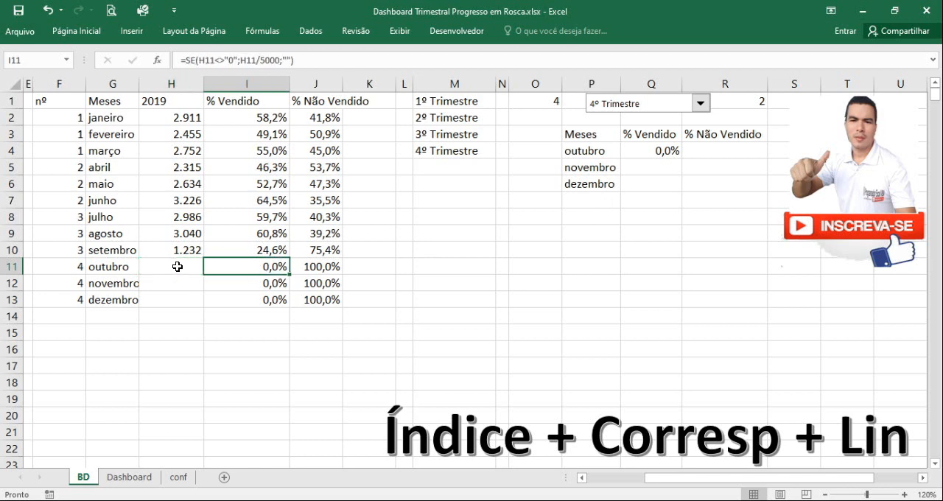
pyautogui.click(188, 267)
pyautogui.click(278, 276)
# Fill the Q4 formula down to Q6 and check it against I2 with 1º Trimestre chosen in the drop-down
pyautogui.click(670, 153)
pyautogui.moveTo(682, 157); pyautogui.dragTo(679, 187)
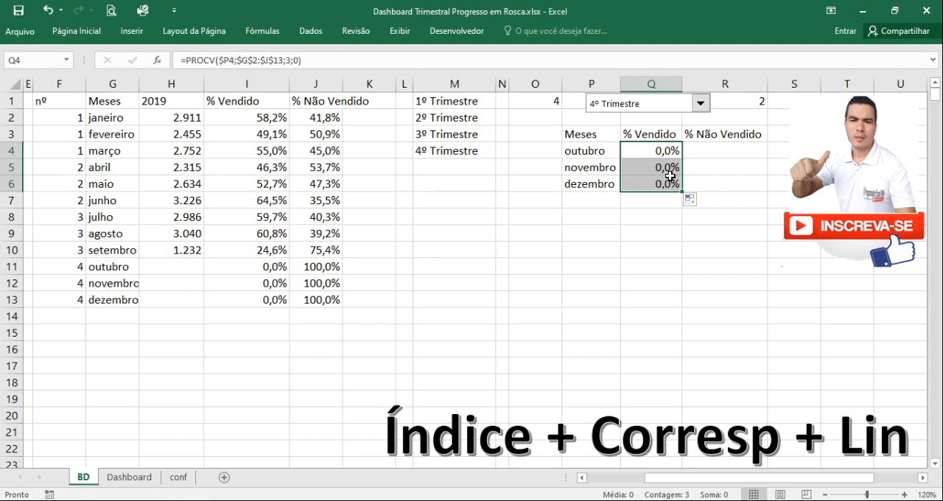
pyautogui.click(701, 107)
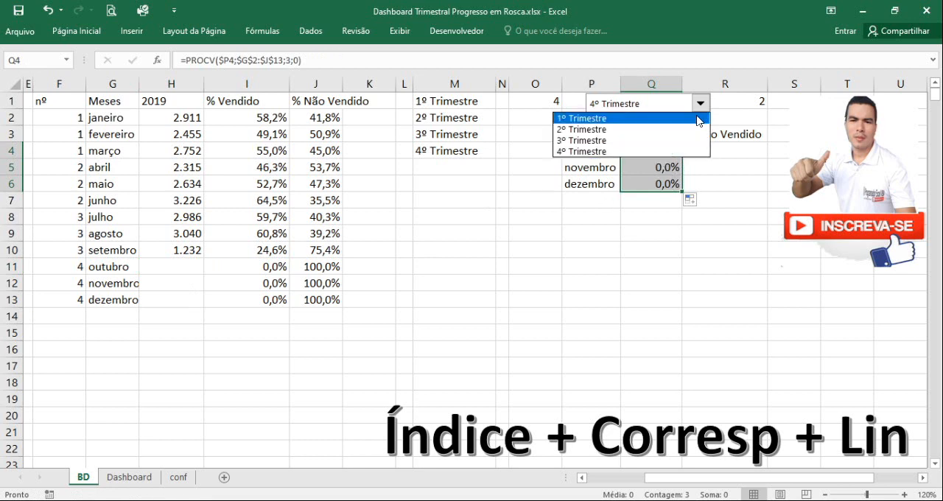
pyautogui.click(698, 119)
pyautogui.click(644, 152)
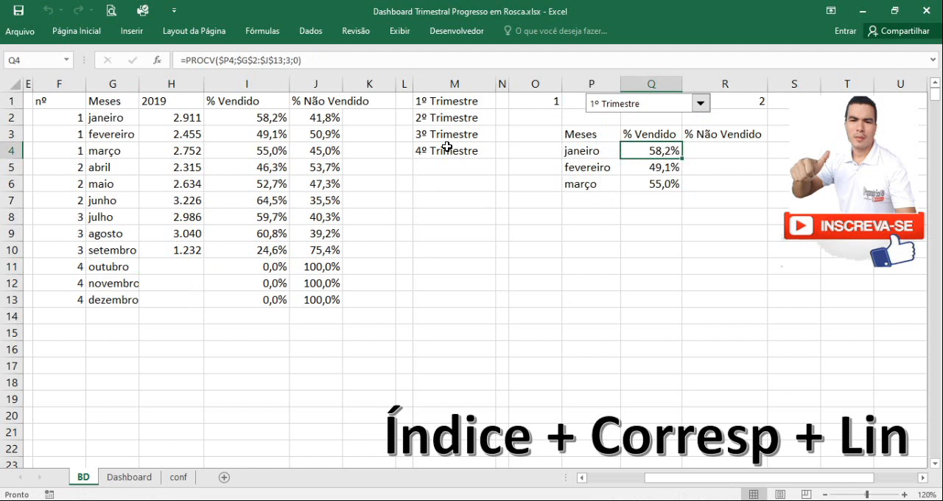
pyautogui.click(249, 119)
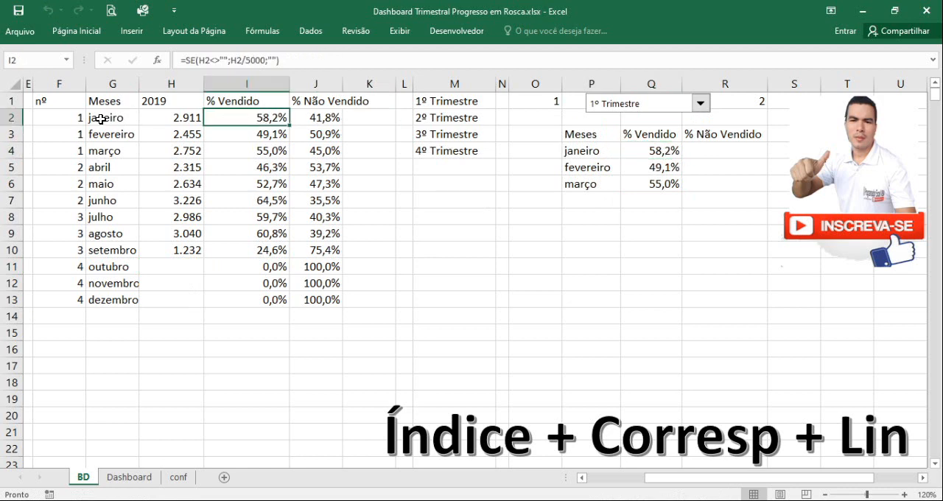
# Copy the Q4 formula to R4 under % Não Vendido and change its PROCV column index to 4
pyautogui.click(647, 152)
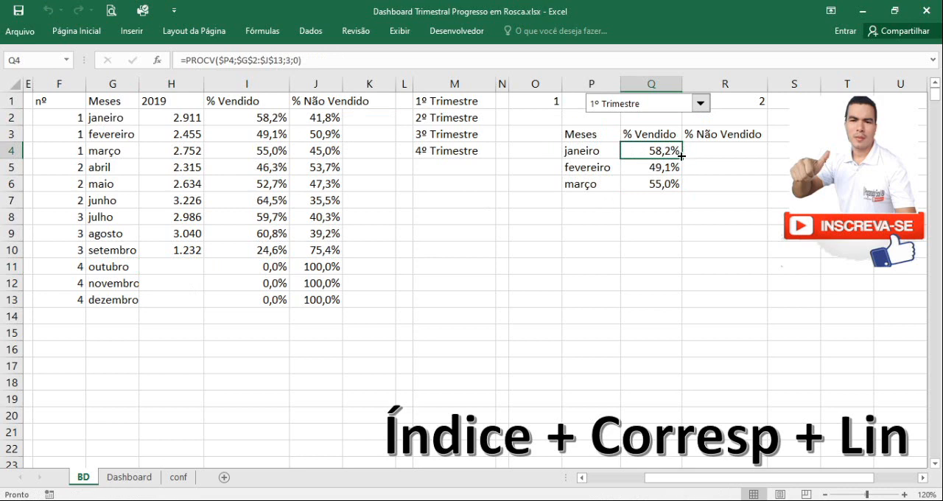
pyautogui.moveTo(681, 156); pyautogui.dragTo(726, 153)
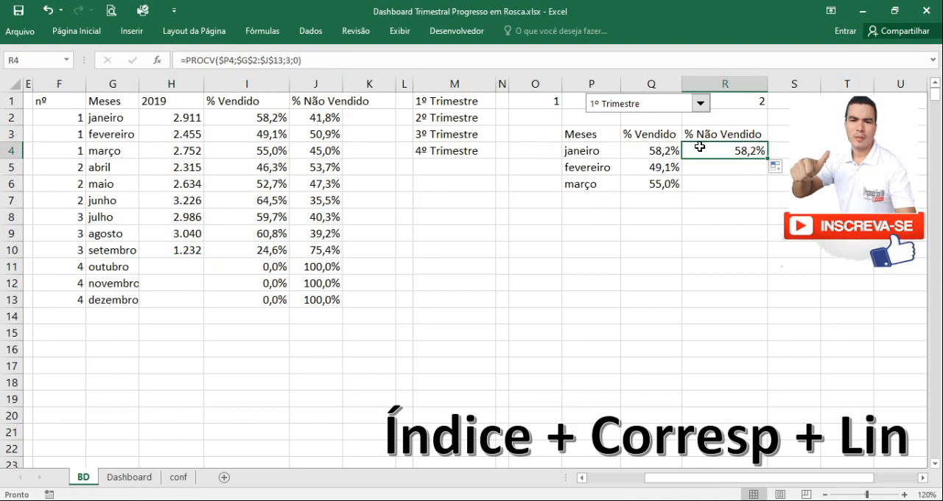
pyautogui.click(288, 61)
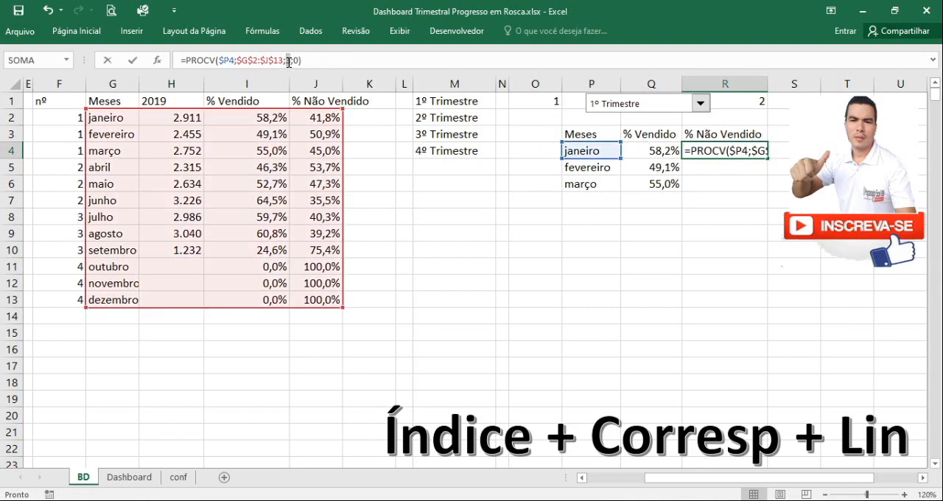
pyautogui.write('4')
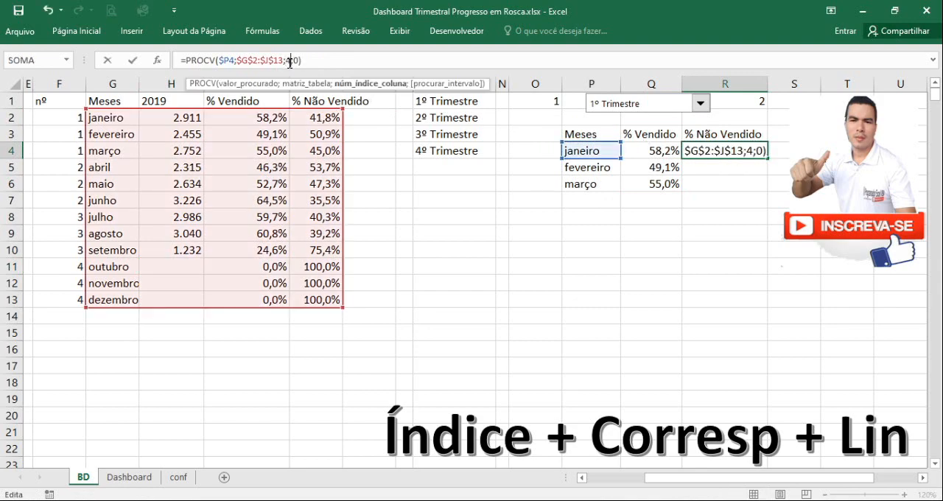
pyautogui.press('Return')
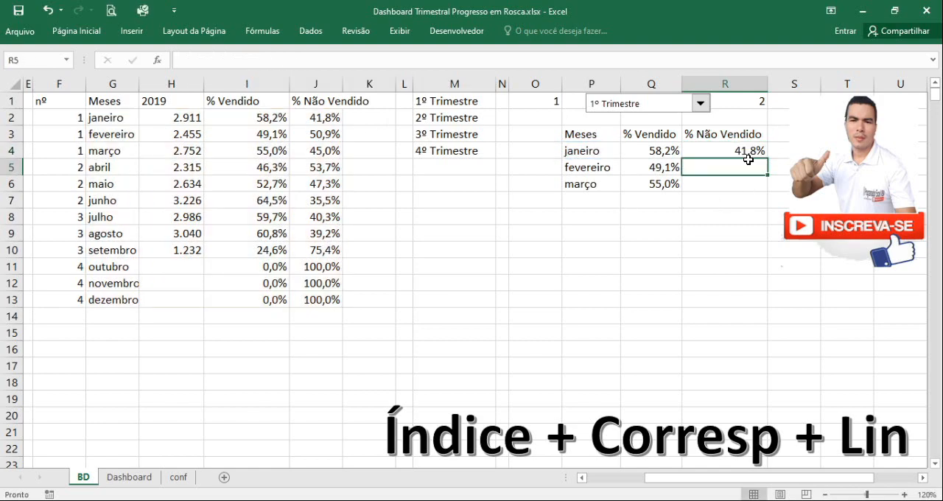
# Compare the R4 result with janeiro's % Não Vendido in J2 and review that month's source row G2:J2
pyautogui.click(741, 152)
pyautogui.click(322, 118)
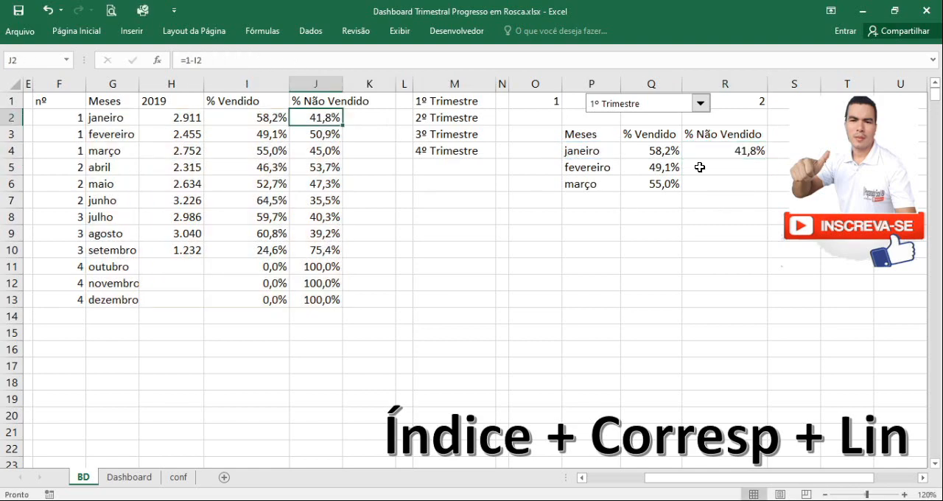
pyautogui.click(748, 152)
pyautogui.click(312, 123)
pyautogui.moveTo(109, 118); pyautogui.dragTo(312, 119)
# Fill the % Não Vendido formula from R4 down to R6
pyautogui.click(753, 152)
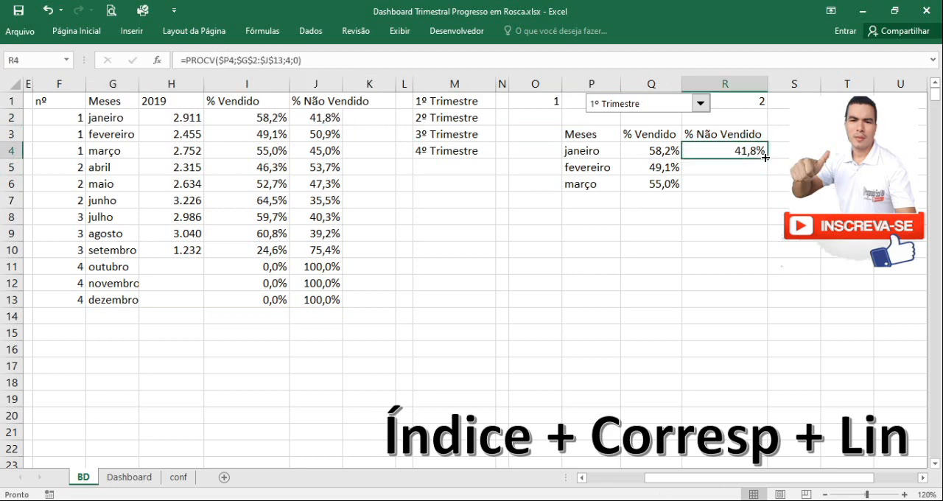
pyautogui.moveTo(767, 159); pyautogui.dragTo(745, 203)
pyautogui.click(723, 226)
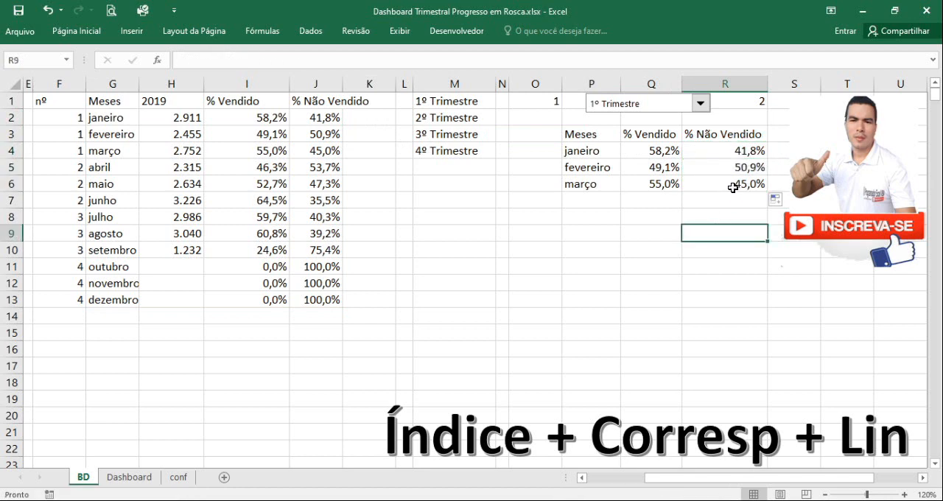
# Test the finished table by switching the drop-down through 2º, 3º and 4º Trimestre and back to 1º Trimestre
pyautogui.click(699, 114)
pyautogui.click(684, 131)
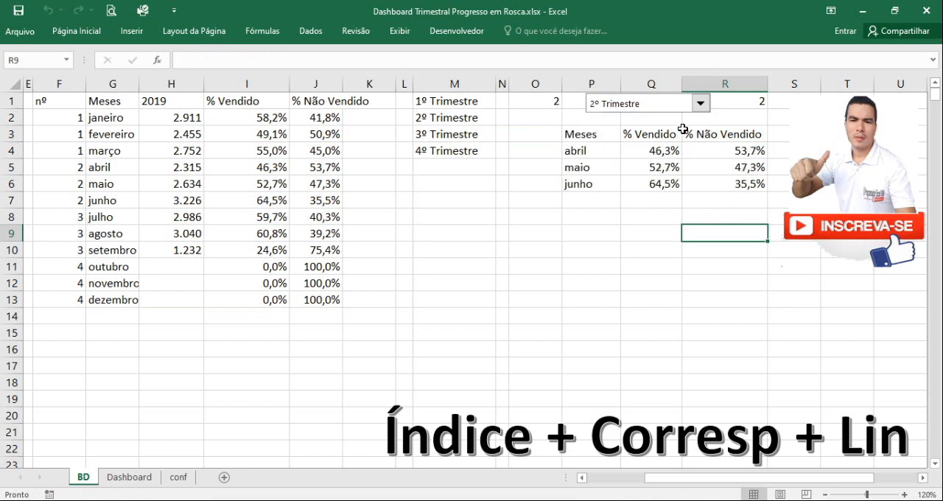
pyautogui.click(700, 104)
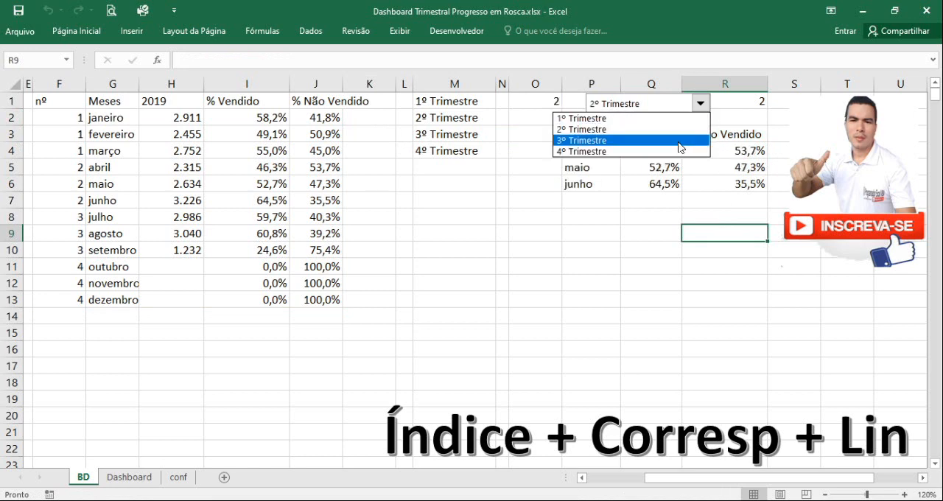
pyautogui.click(678, 145)
pyautogui.click(700, 103)
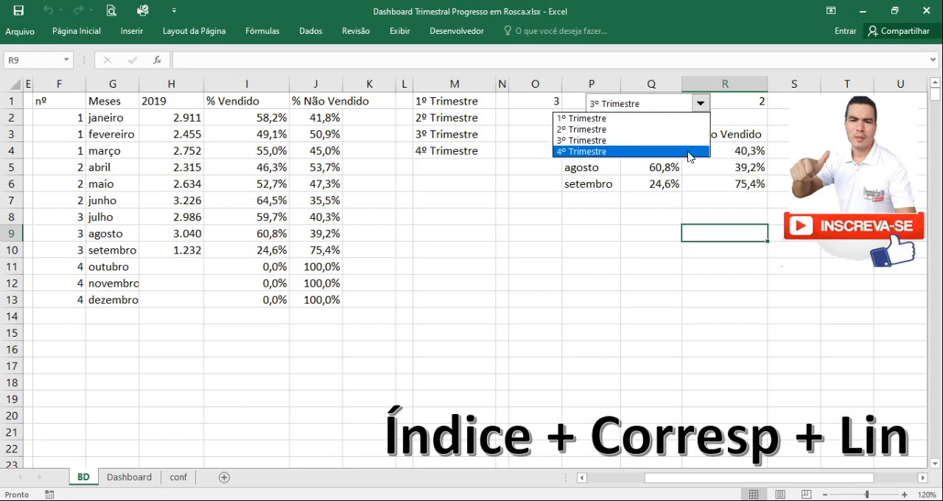
pyautogui.click(689, 151)
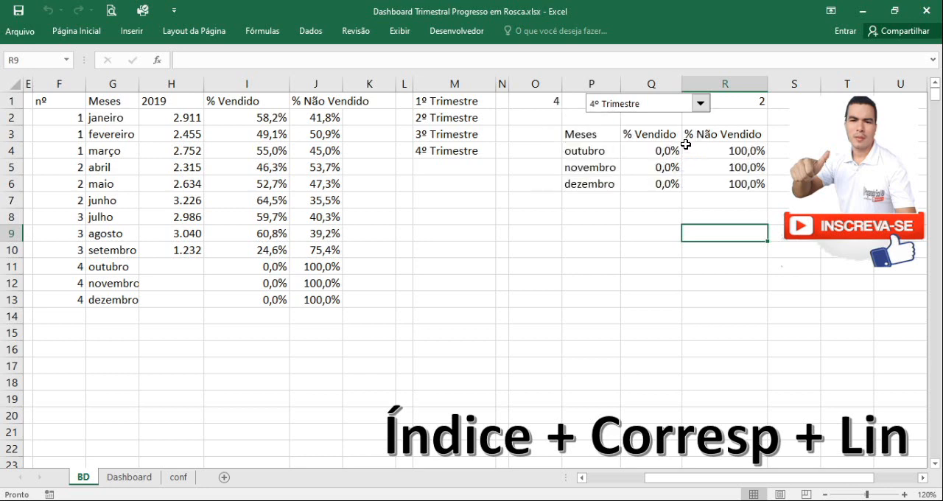
pyautogui.click(701, 104)
pyautogui.click(693, 120)
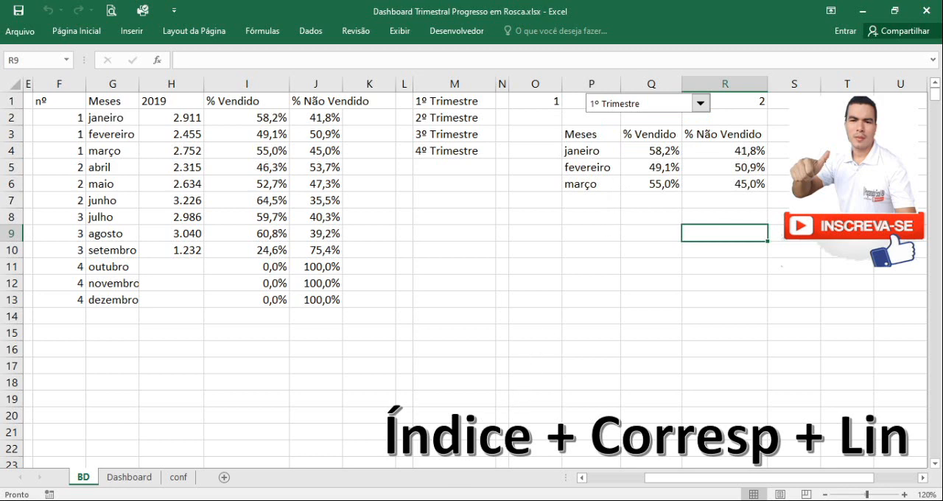
# Switch to the browser showing the Programador Excel VBA channel page on YouTube
pyautogui.click(458, 499)
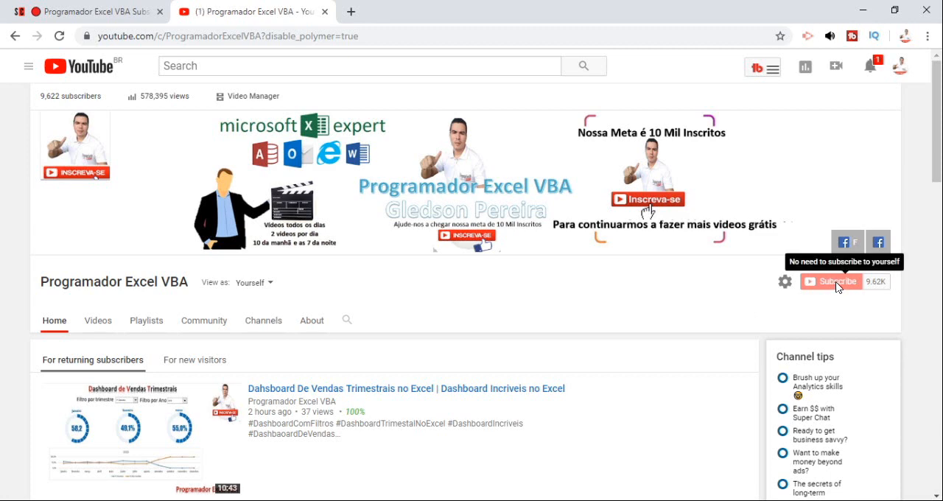